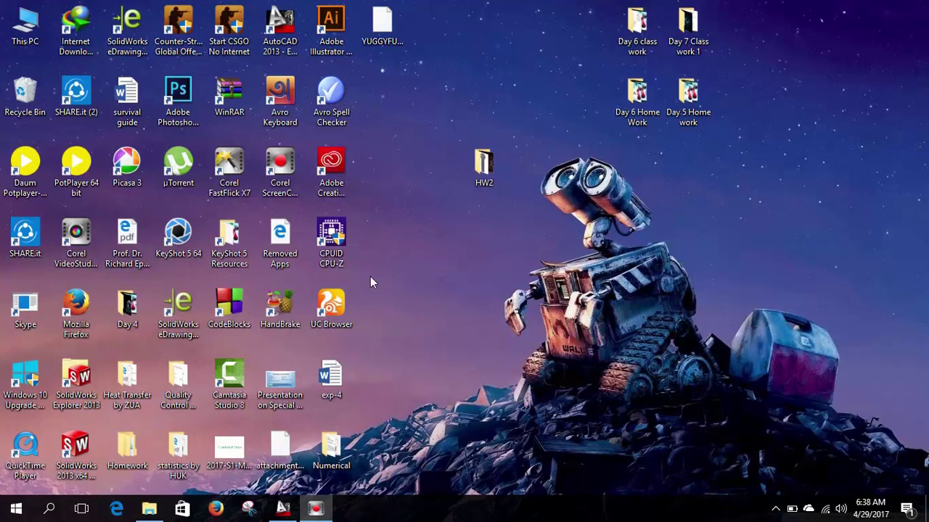
# View the HW 2 bolt reference image from the HW2 folder, then return to AutoCAD's Drawing1.
pyautogui.doubleClick(479, 167)
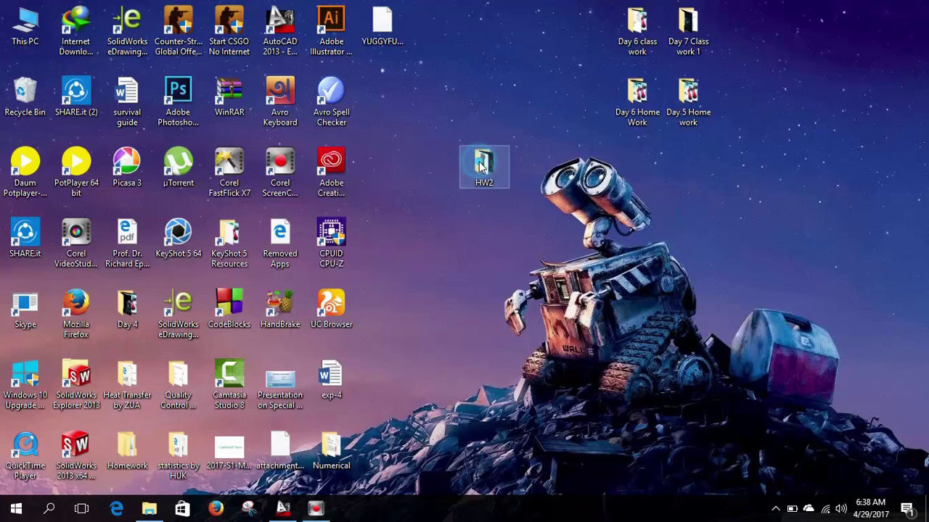
pyautogui.click(232, 154)
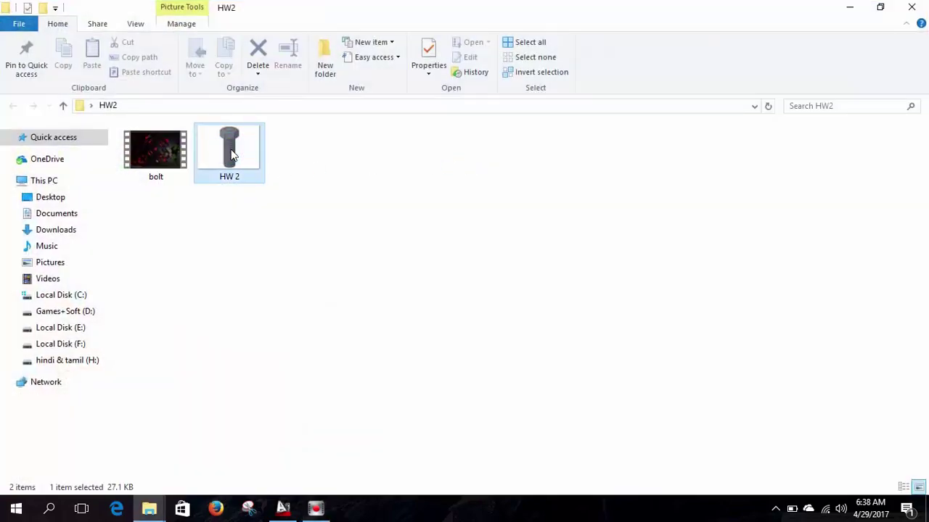
pyautogui.doubleClick(233, 153)
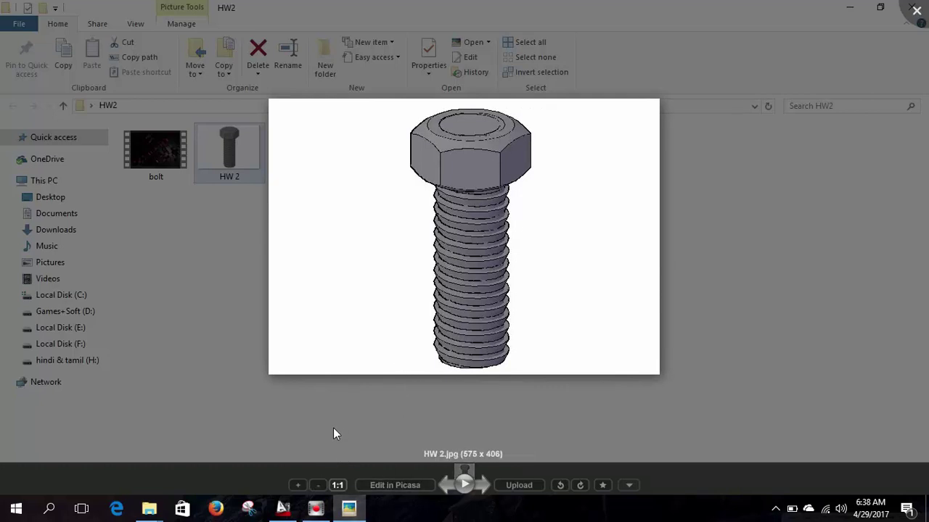
pyautogui.click(283, 508)
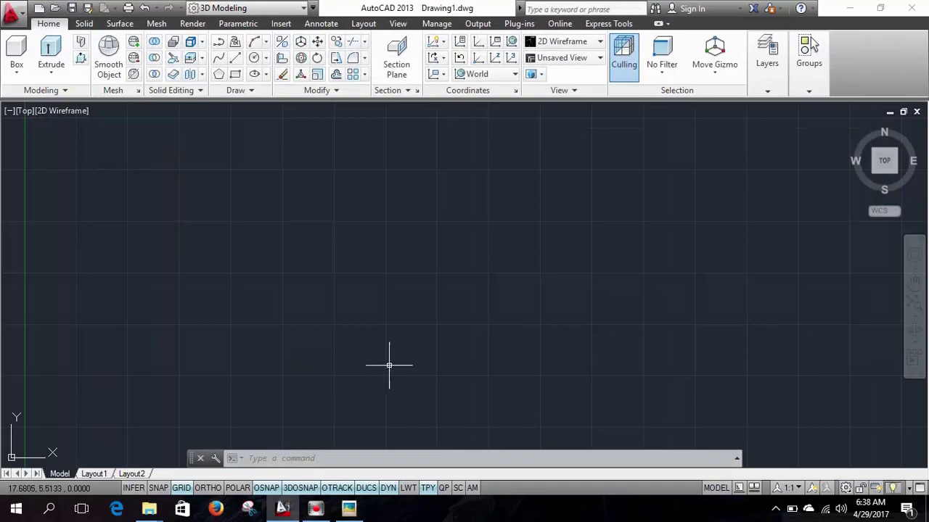
# Keep the 3D Modeling workspace and switch the drawing to the SE Isometric view.
pyautogui.click(243, 14)
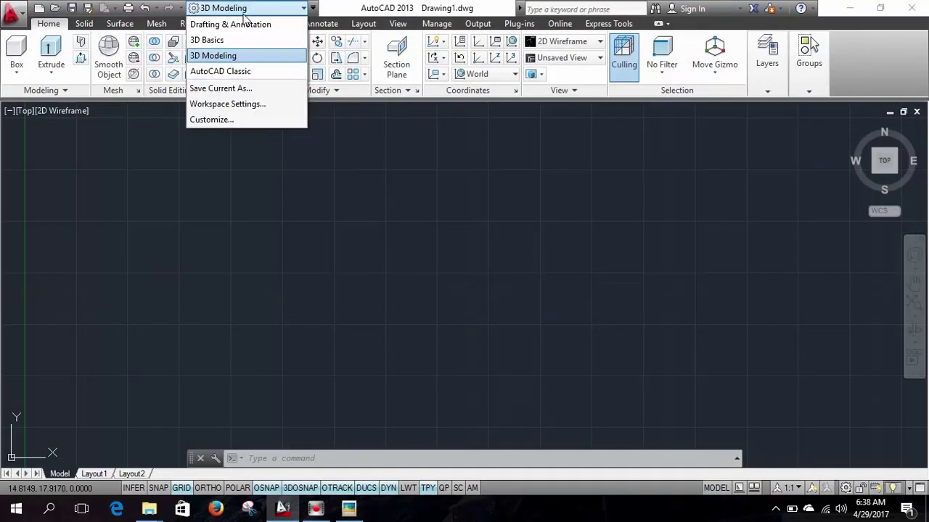
pyautogui.click(248, 58)
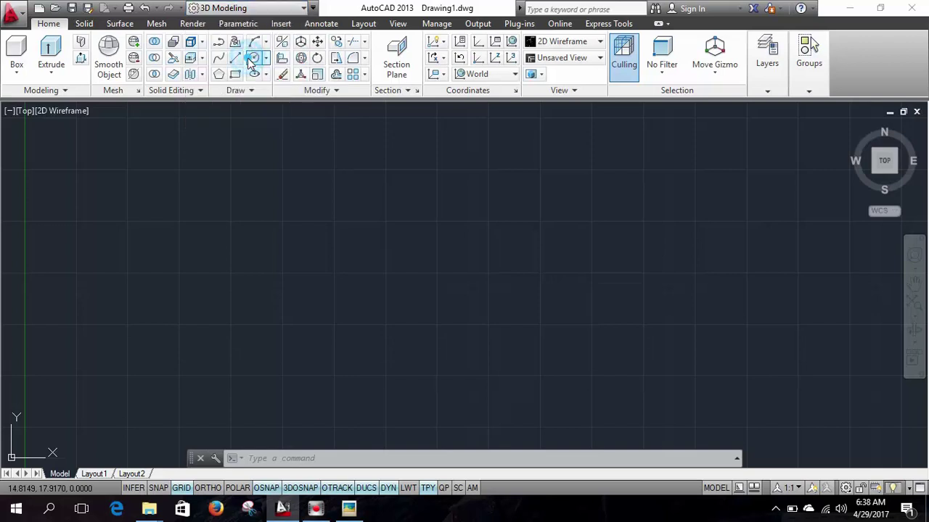
pyautogui.click(589, 58)
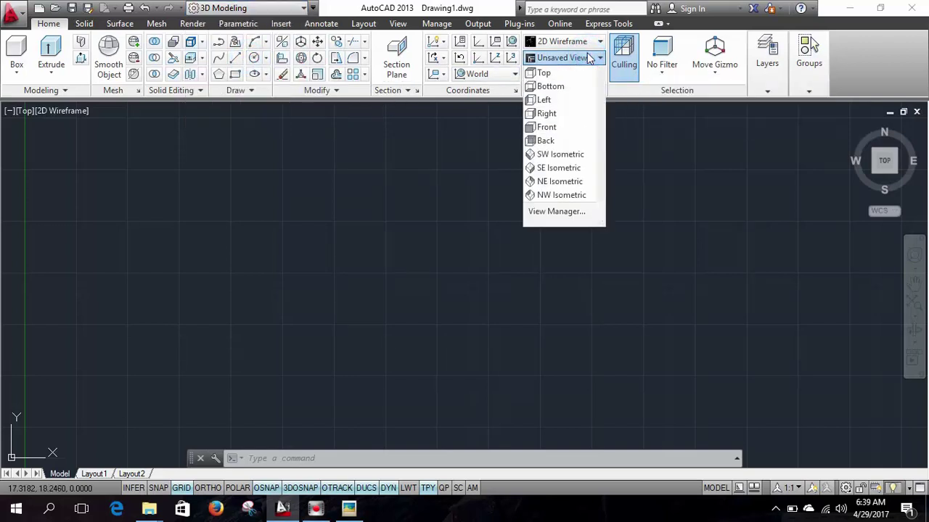
pyautogui.click(555, 169)
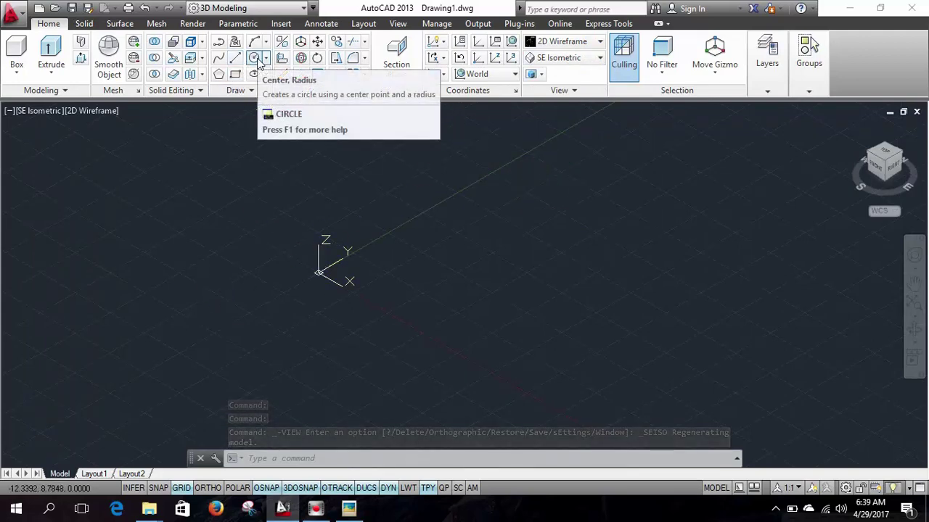
# Draw a Center, Radius circle at the origin, accepting the default radius 4.
pyautogui.click(256, 58)
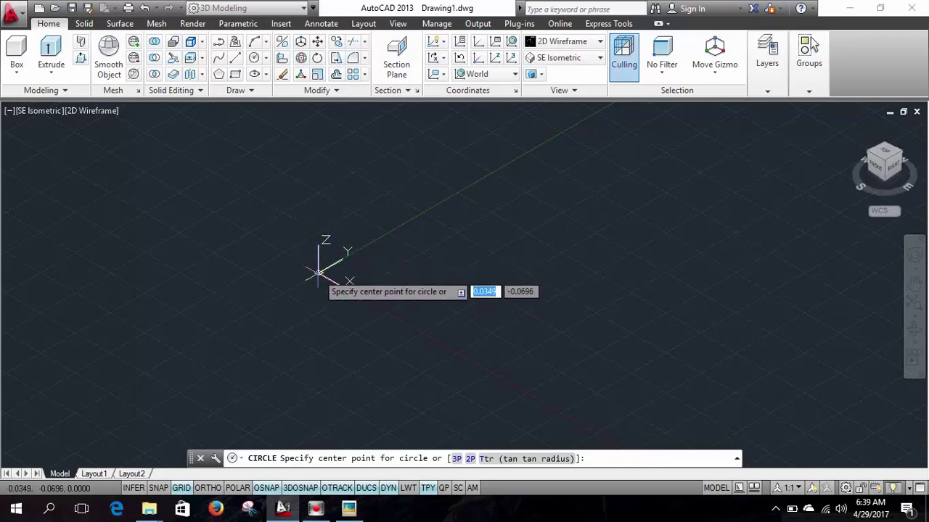
pyautogui.click(319, 273)
pyautogui.write('4')
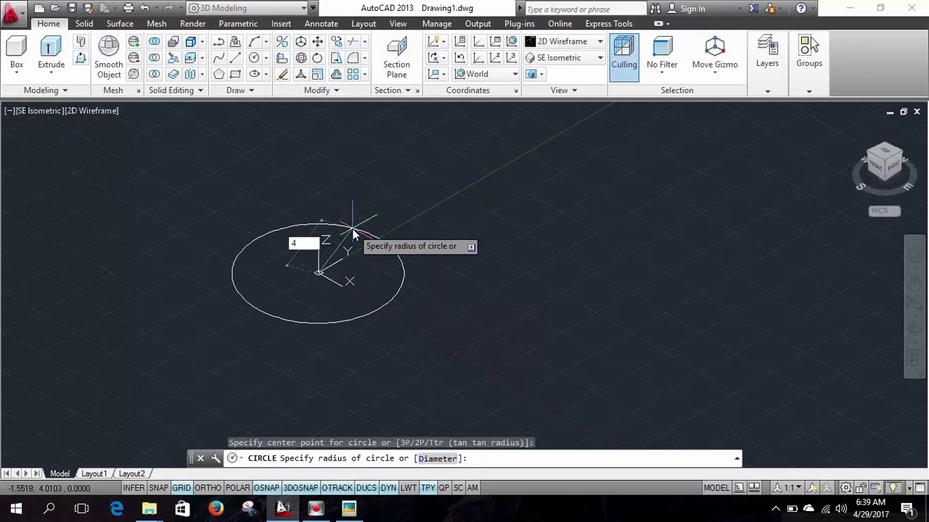
pyautogui.press('Return')
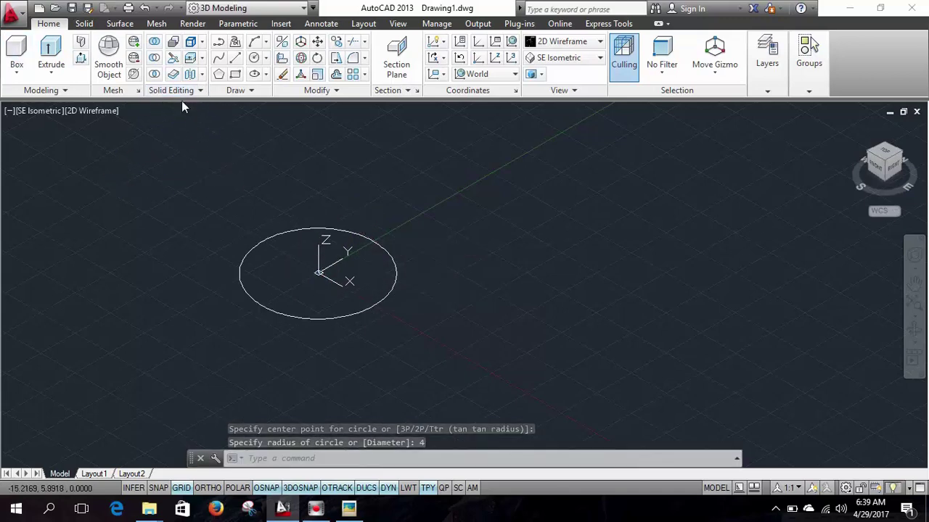
# Draw a 6-sided polygon inscribed in the circle, sharing its centre, with radius 4.
pyautogui.click(219, 74)
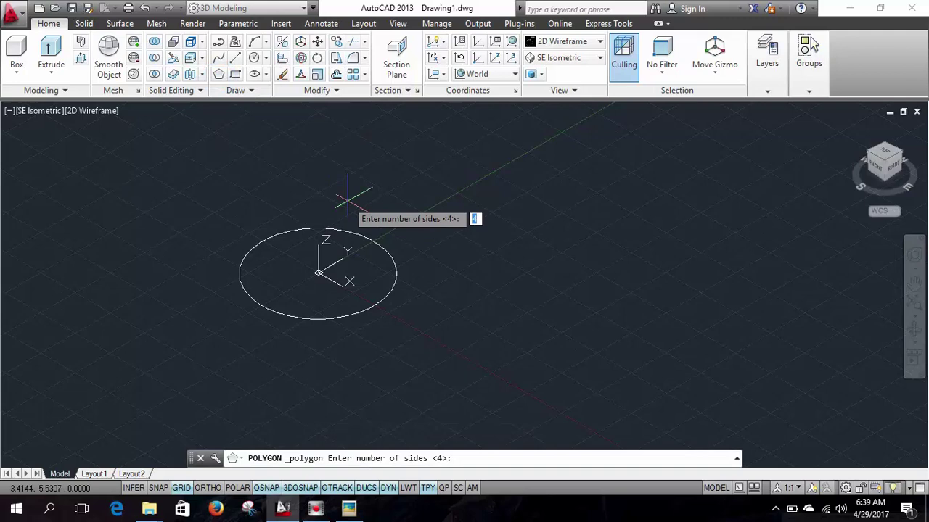
pyautogui.write('6')
pyautogui.press('Return')
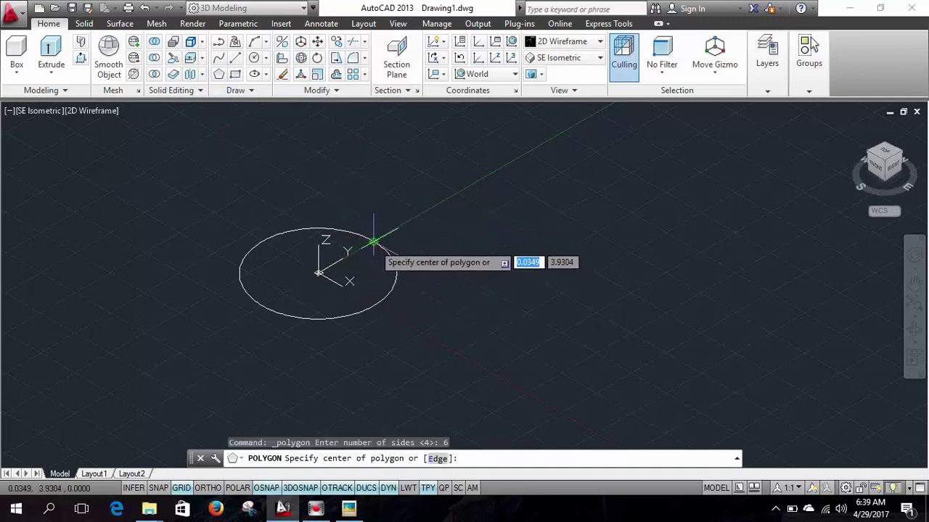
pyautogui.click(318, 273)
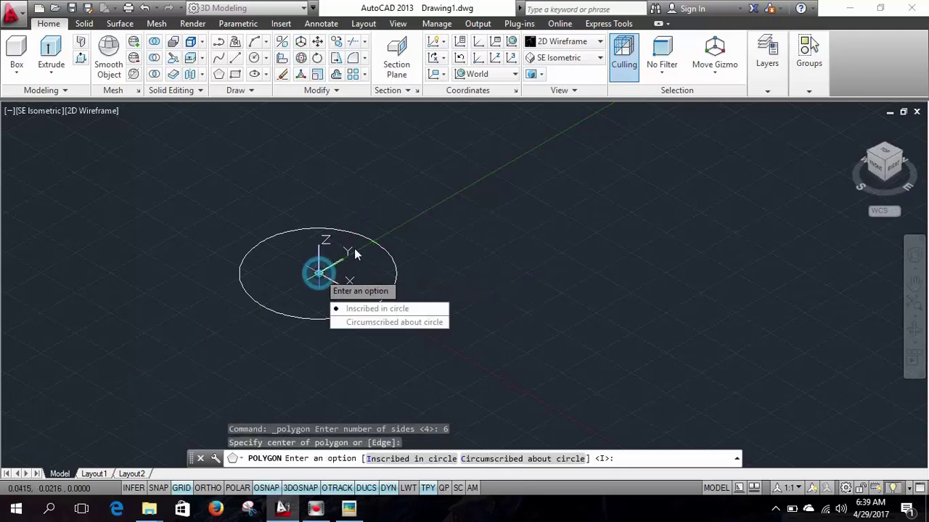
pyautogui.click(375, 309)
pyautogui.write('4')
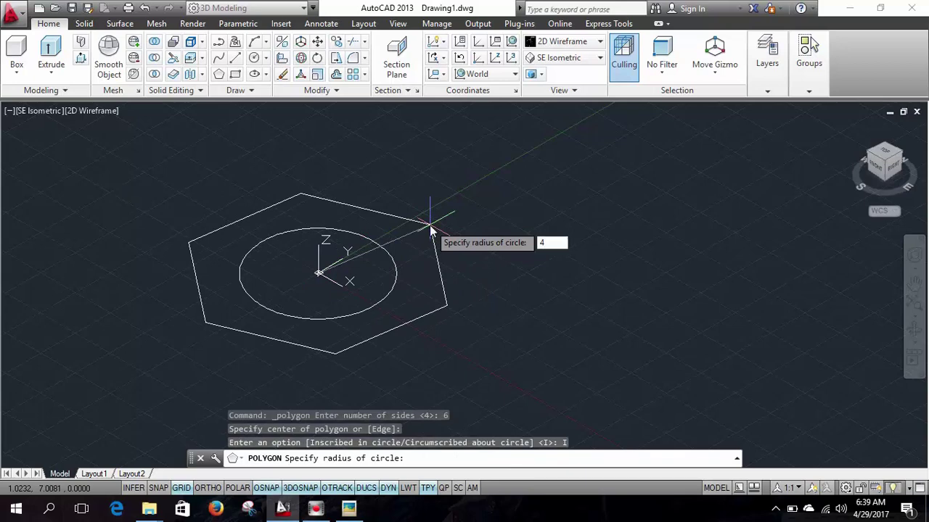
pyautogui.press('Return')
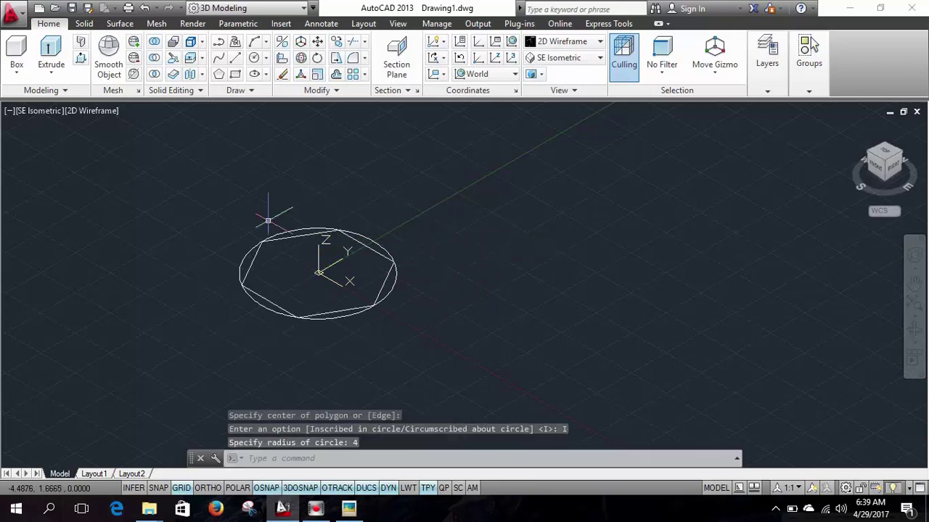
# Extrude the hexagon 3.5 units into a prism, then bring up the bolt reference image.
pyautogui.click(62, 61)
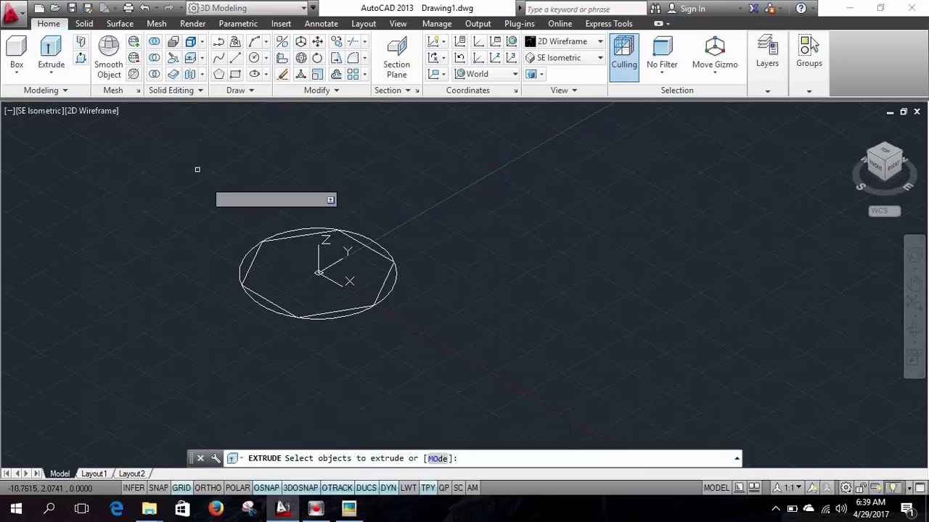
pyautogui.click(296, 235)
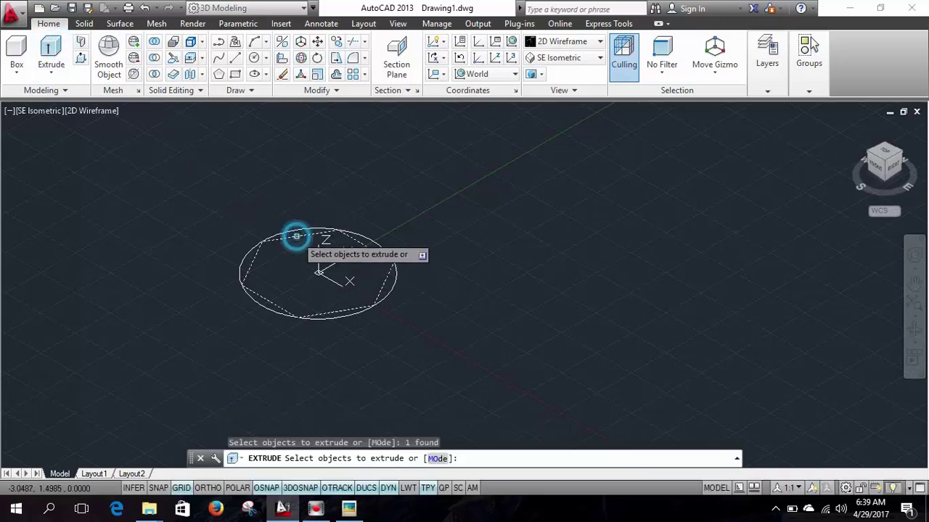
pyautogui.press('Return')
pyautogui.write('3.5')
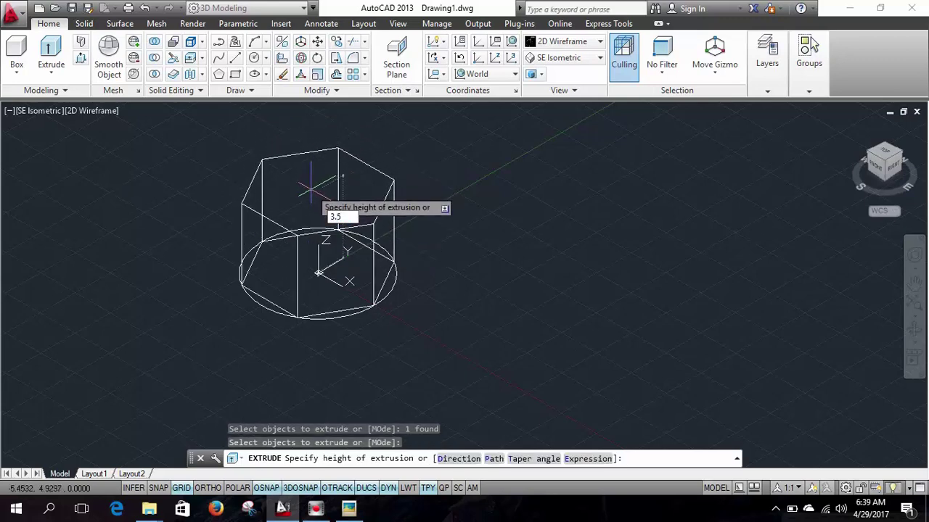
pyautogui.press('Return')
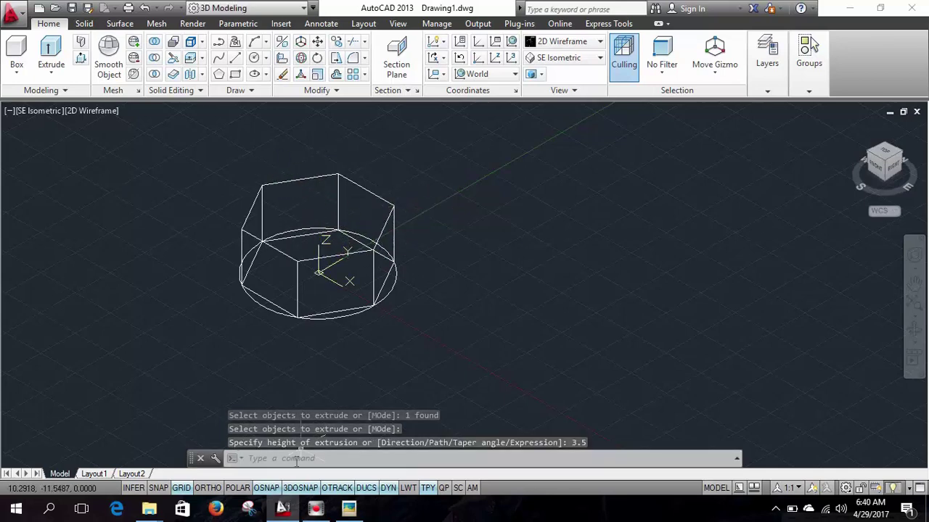
pyautogui.click(349, 509)
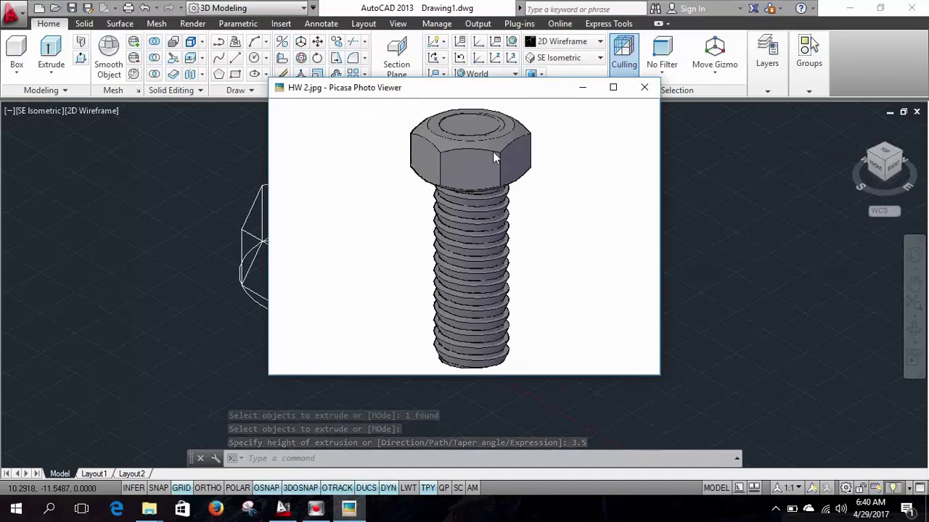
pyautogui.click(583, 90)
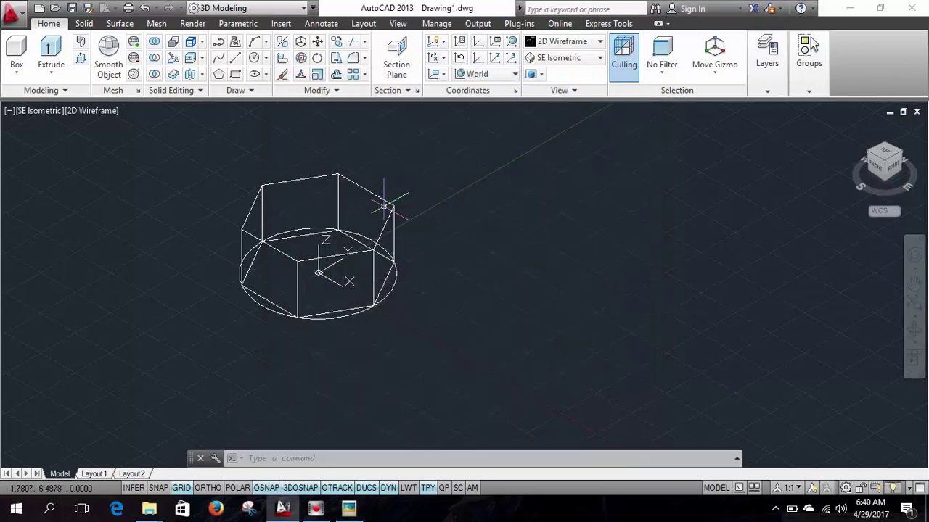
# Create a sphere centred at the prism base, its radius set by a snapped point.
pyautogui.click(20, 69)
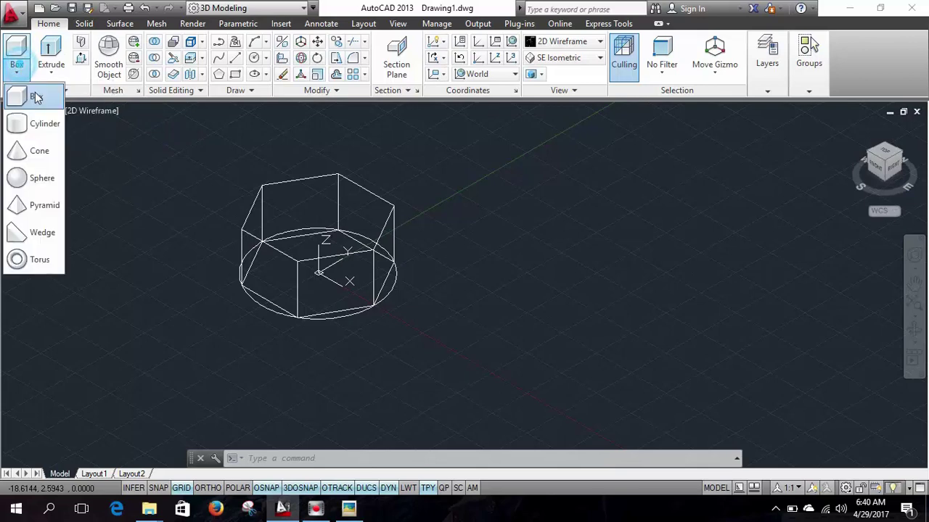
pyautogui.click(42, 179)
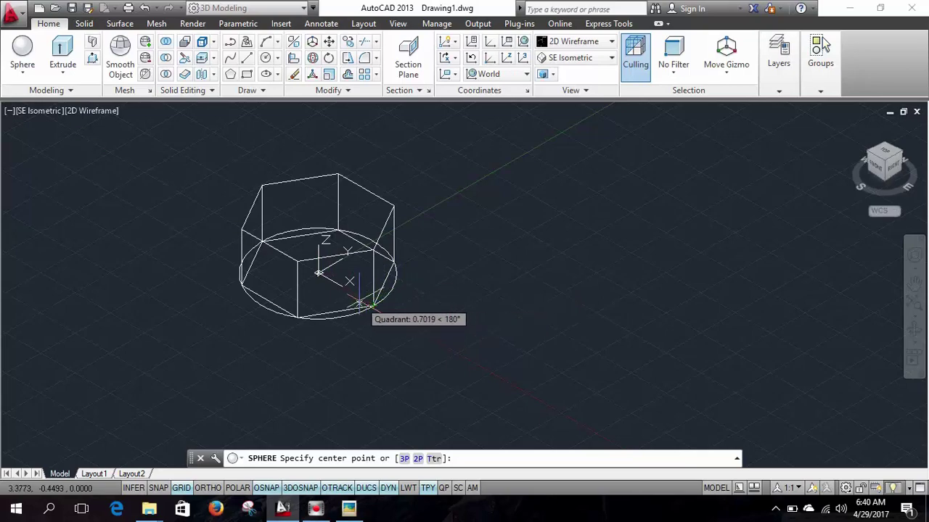
pyautogui.click(318, 273)
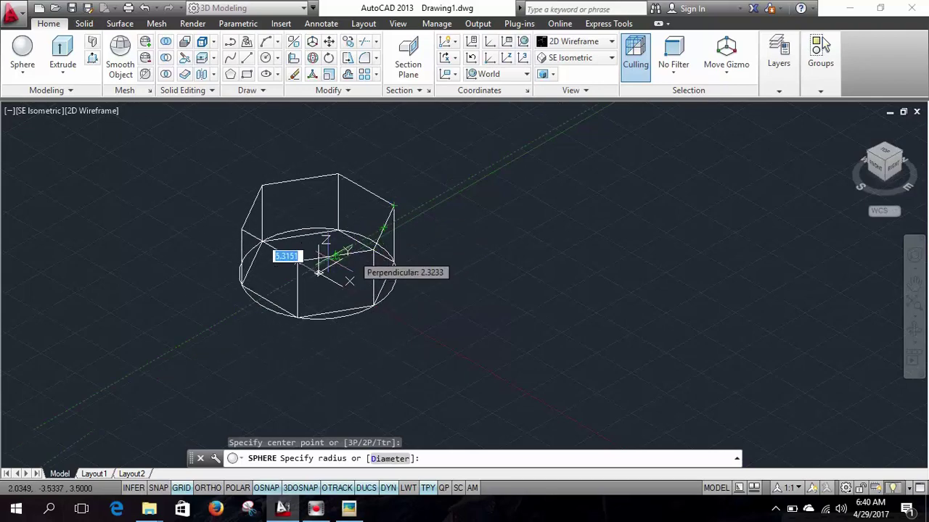
pyautogui.click(383, 230)
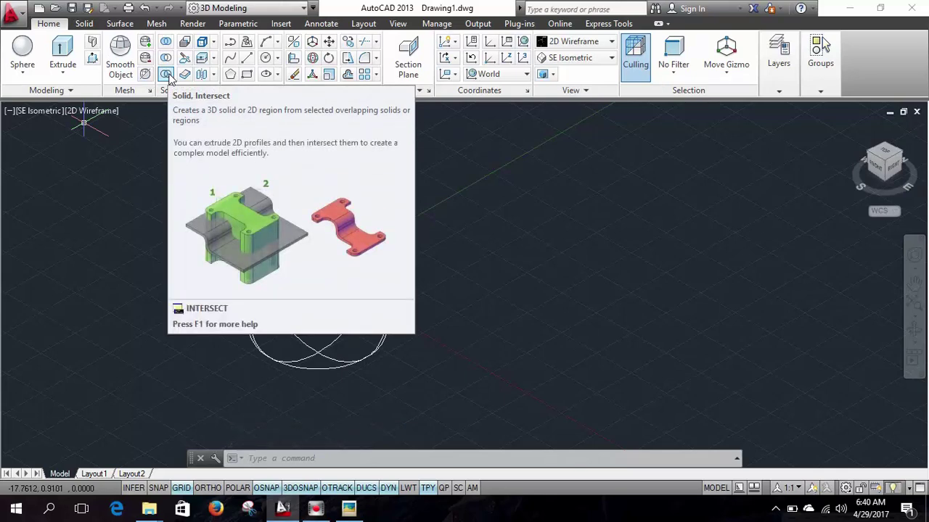
# Intersect the window-selected prism, cylinder and sphere into one chamfered hex head.
pyautogui.click(166, 75)
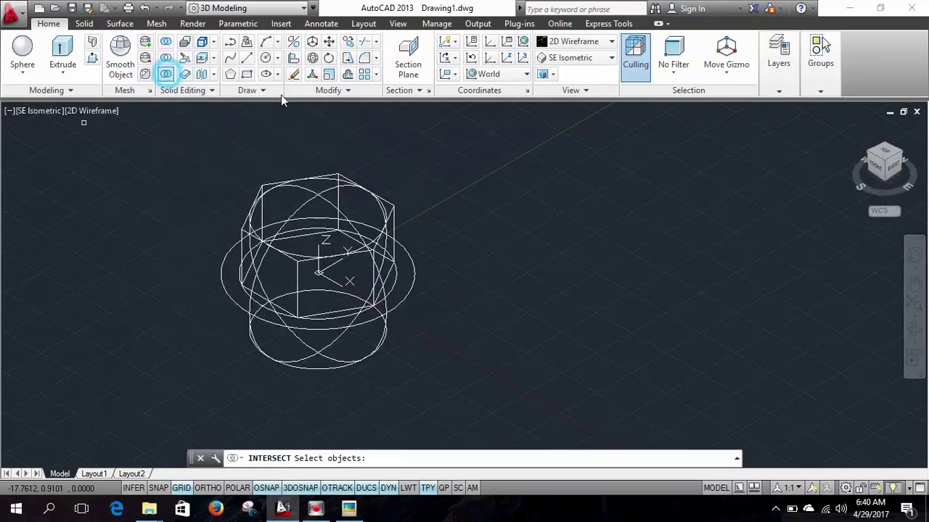
pyautogui.click(547, 164)
pyautogui.click(203, 349)
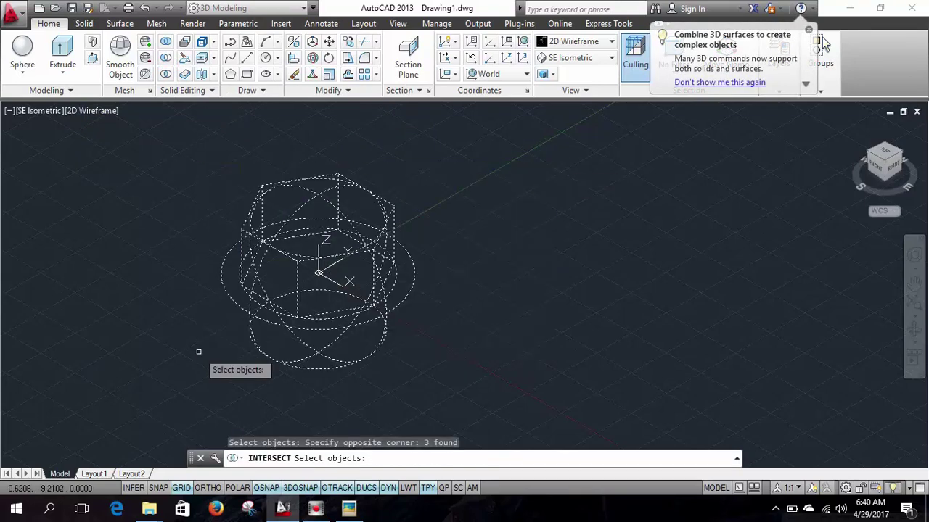
pyautogui.press('Return')
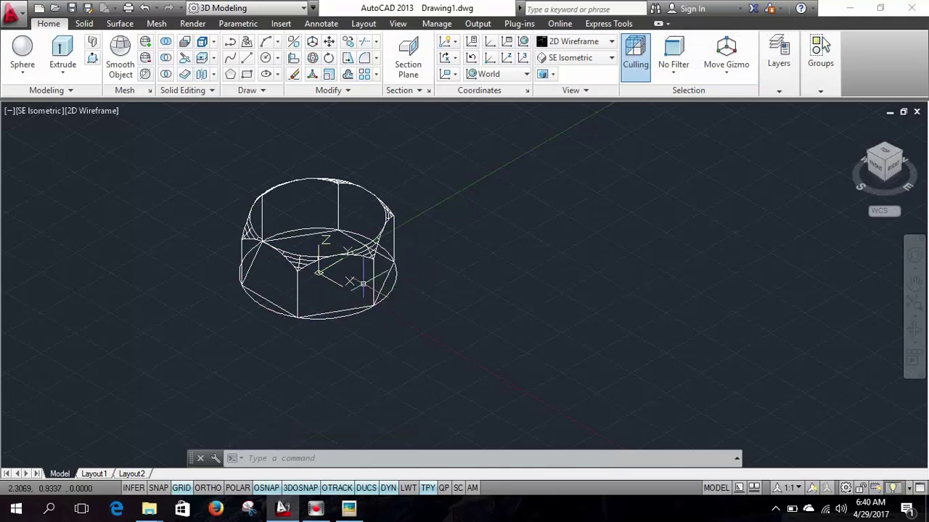
# Grip-move the ring cylinder from the head's base centre up to its top.
pyautogui.click(392, 292)
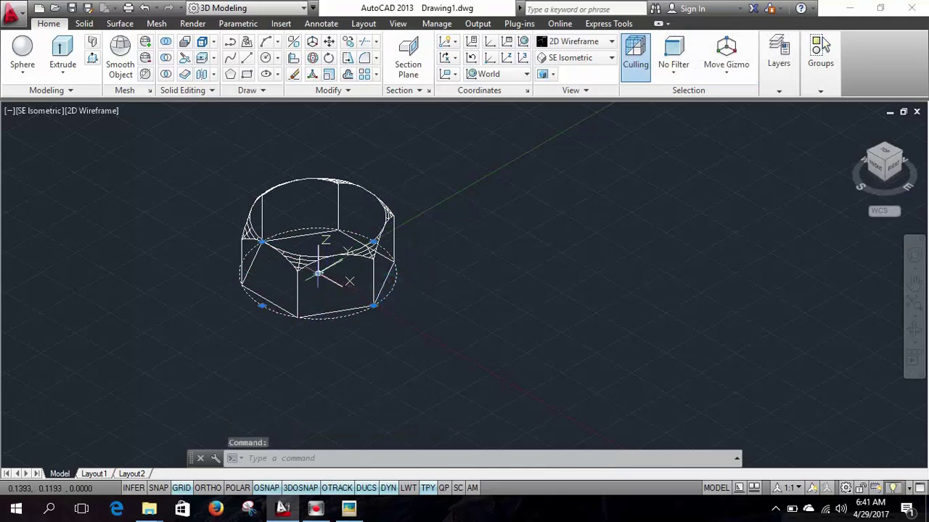
pyautogui.click(318, 273)
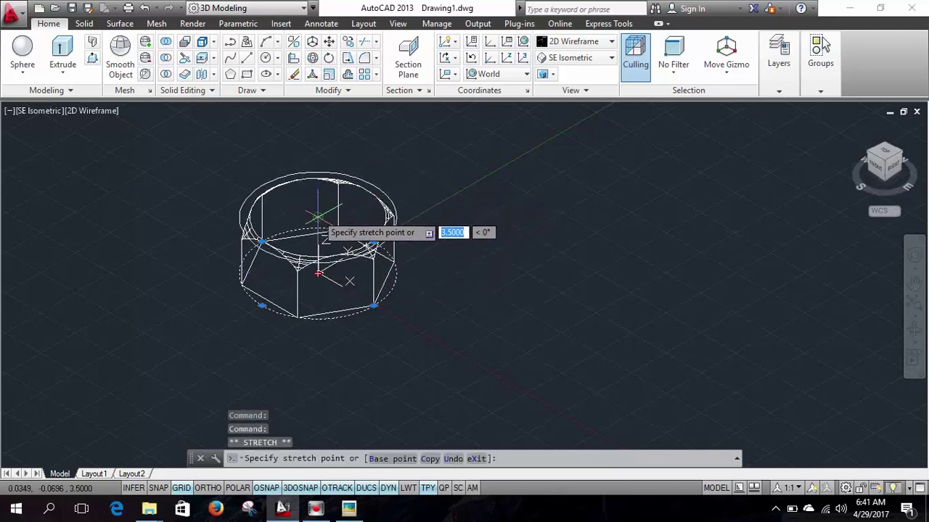
pyautogui.click(317, 216)
pyautogui.press('Escape')
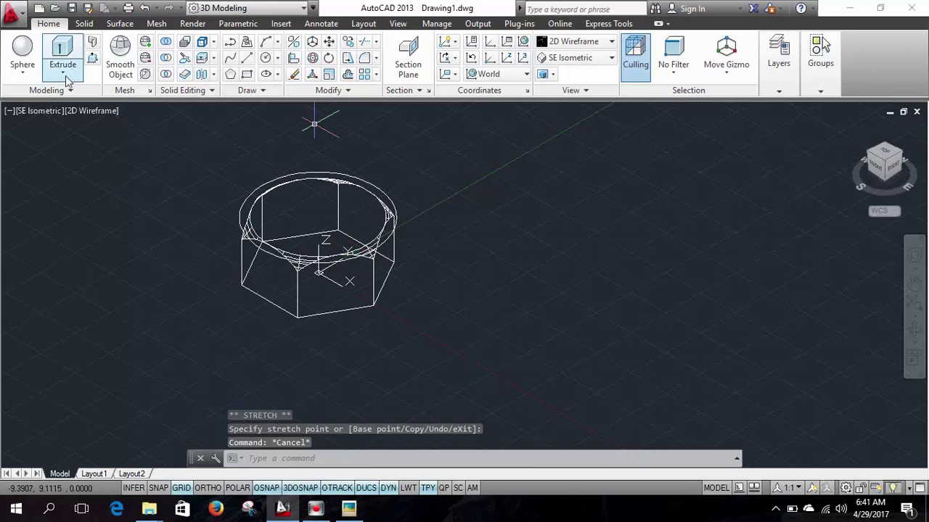
# Create a sphere centred on the top circle, sized to enclose the head.
pyautogui.click(28, 75)
pyautogui.click(35, 178)
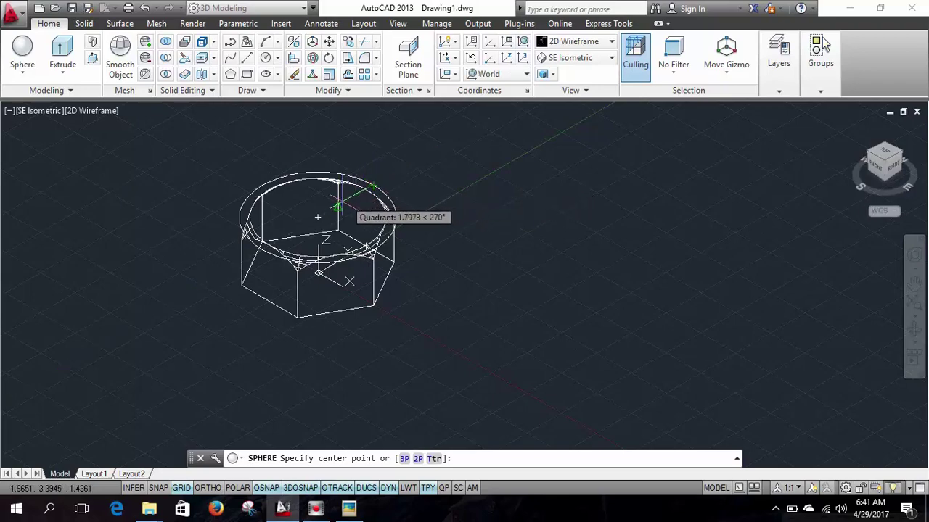
pyautogui.click(318, 216)
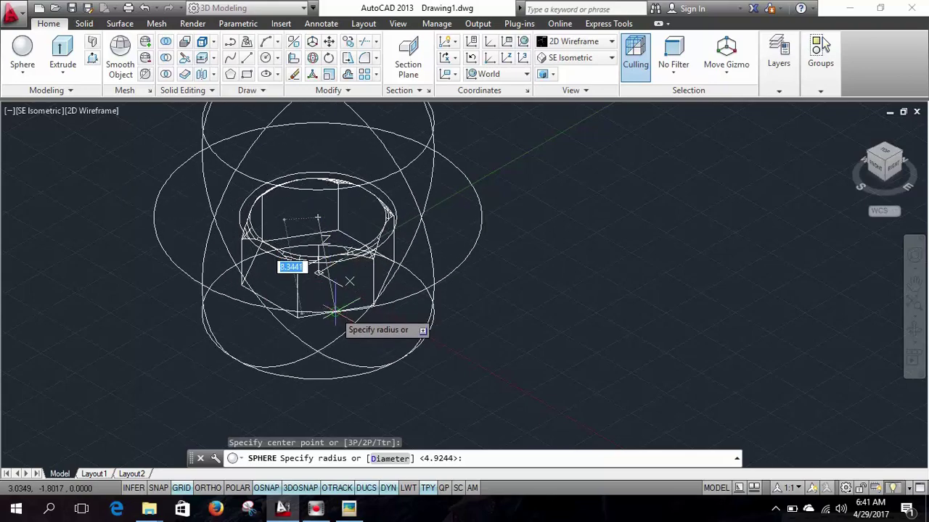
pyautogui.click(383, 285)
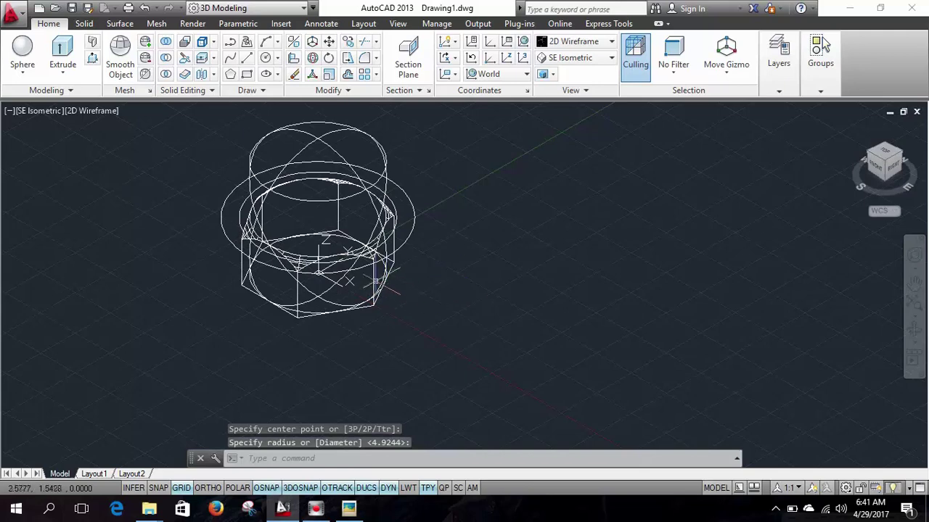
# Intersect the head, ring and sphere, then display the model in Conceptual style.
pyautogui.click(165, 76)
pyautogui.click(591, 156)
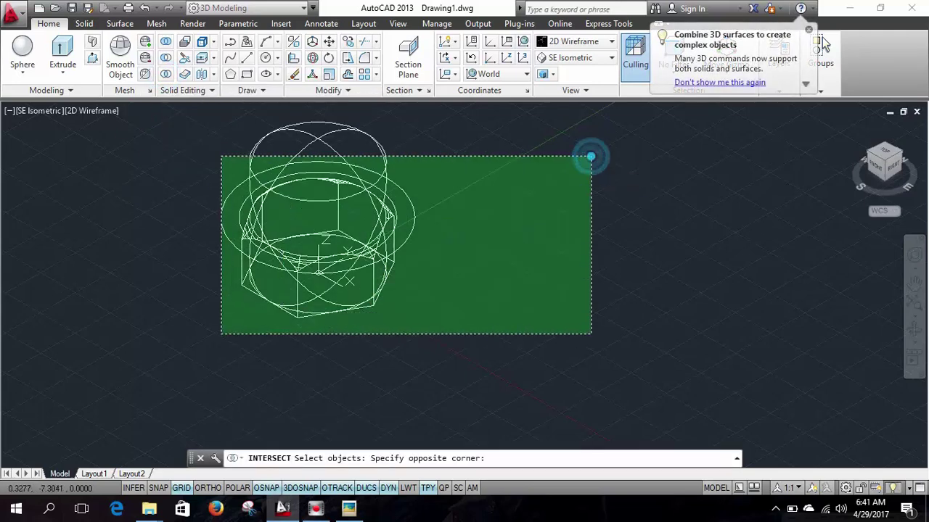
pyautogui.click(220, 332)
pyautogui.press('Return')
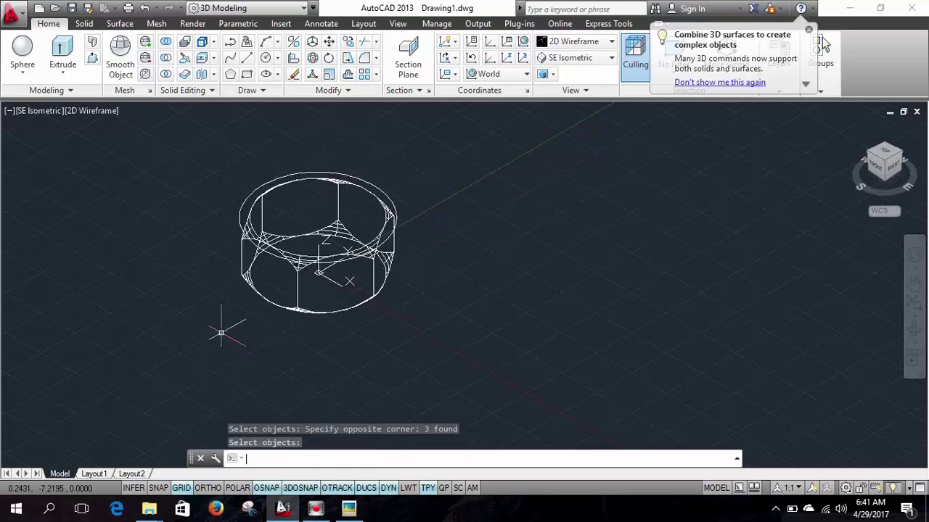
pyautogui.click(92, 114)
pyautogui.click(125, 163)
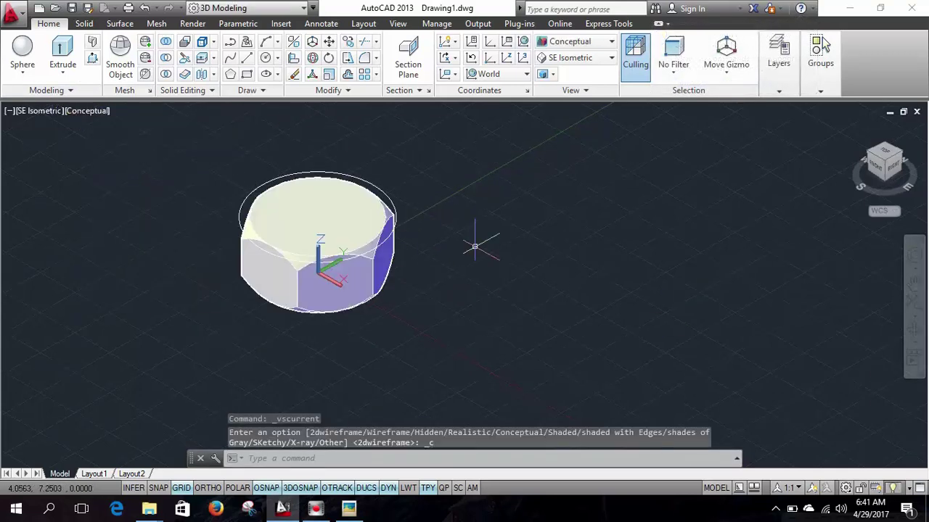
# Orbit around the hex head to inspect it, then switch back to 2D Wireframe.
pyautogui.click(920, 335)
pyautogui.moveTo(491, 326)
pyautogui.mouseDown()
pyautogui.moveTo(491, 213)
pyautogui.moveTo(423, 311)
pyautogui.moveTo(504, 280)
pyautogui.moveTo(582, 276)
pyautogui.moveTo(541, 349)
pyautogui.moveTo(541, 284)
pyautogui.moveTo(528, 317)
pyautogui.mouseUp()
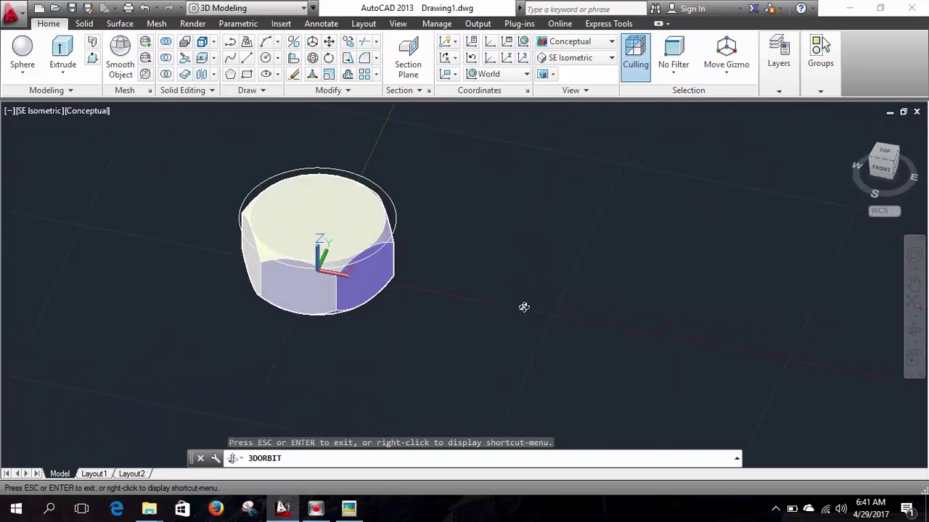
pyautogui.press('Escape')
pyautogui.click(88, 111)
pyautogui.click(116, 146)
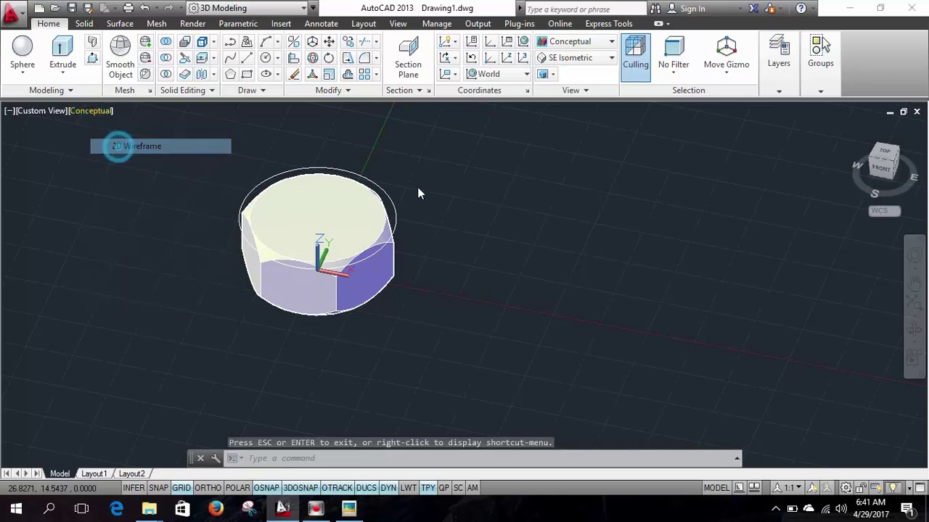
# Switch the view to SW Isometric, then to SE Isometric.
pyautogui.click(577, 58)
pyautogui.click(572, 154)
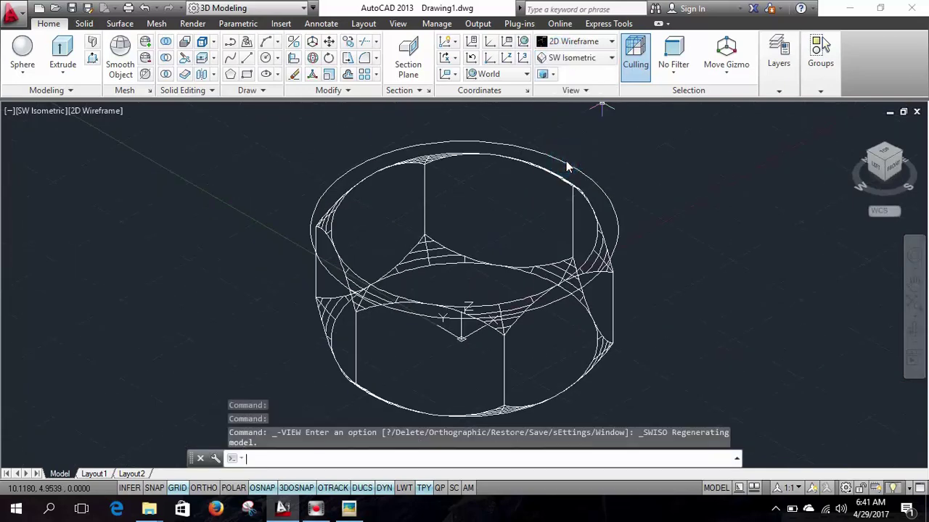
pyautogui.click(580, 60)
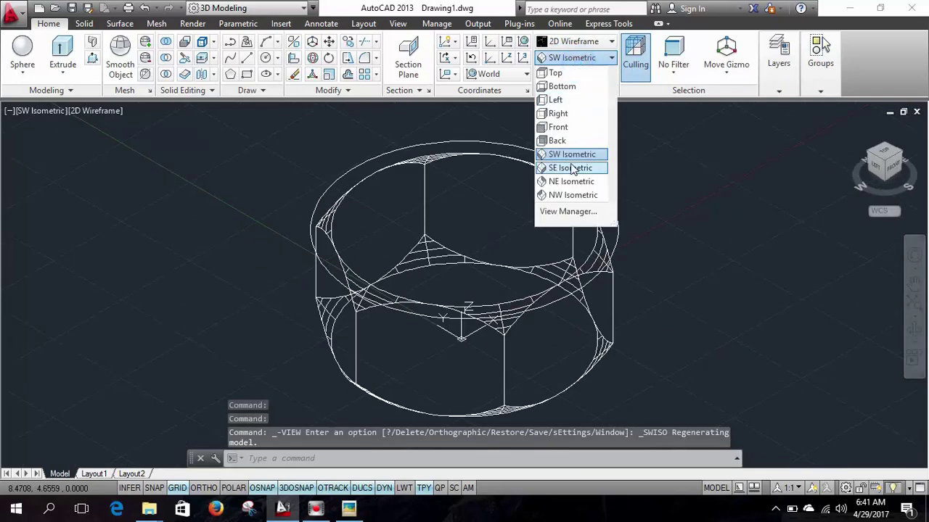
pyautogui.click(572, 168)
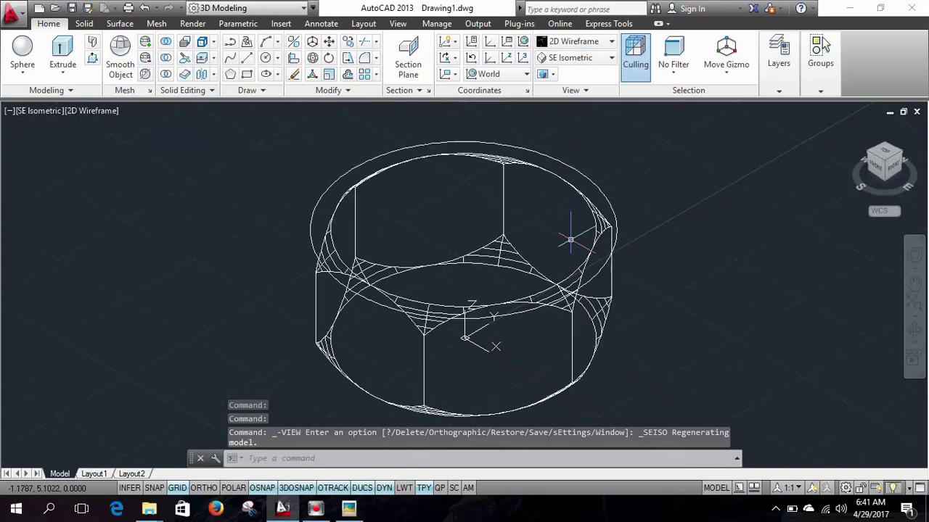
# Frame the model, select the ring cylinder and pick up its centre grip to move it.
pyautogui.scroll(-3, 575, 237)
pyautogui.moveTo(597, 198); pyautogui.dragTo(501, 147, button='middle')
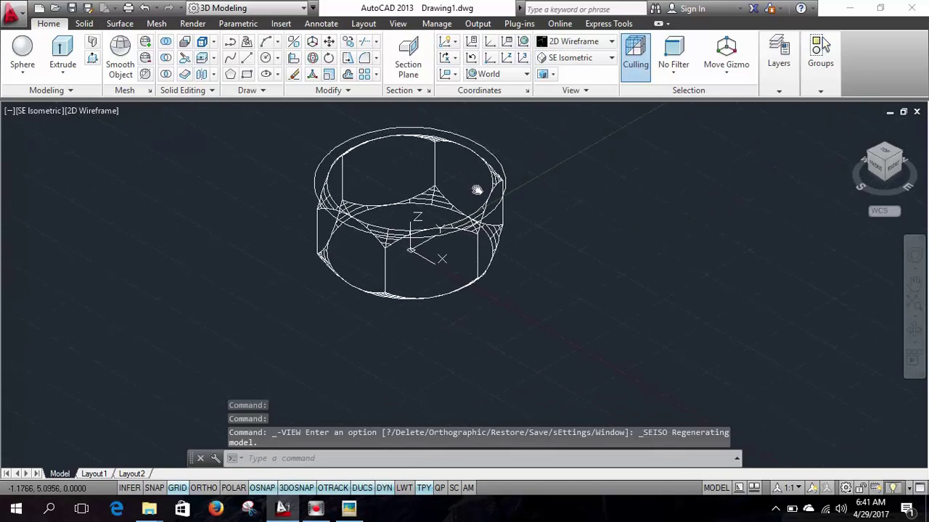
pyautogui.click(496, 152)
pyautogui.click(410, 184)
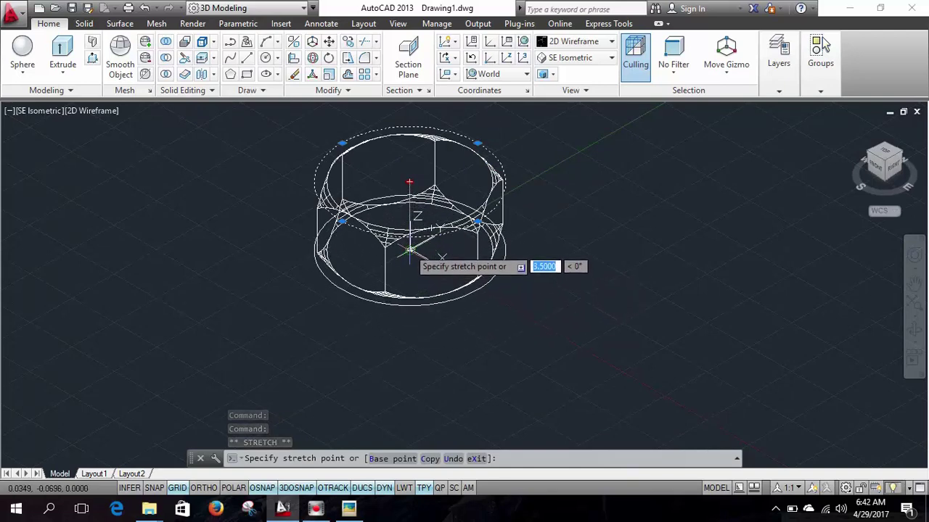
# Cancel the ring stretch, compare against the HW 2.jpg bolt picture, then zoom back in.
pyautogui.press('Escape')
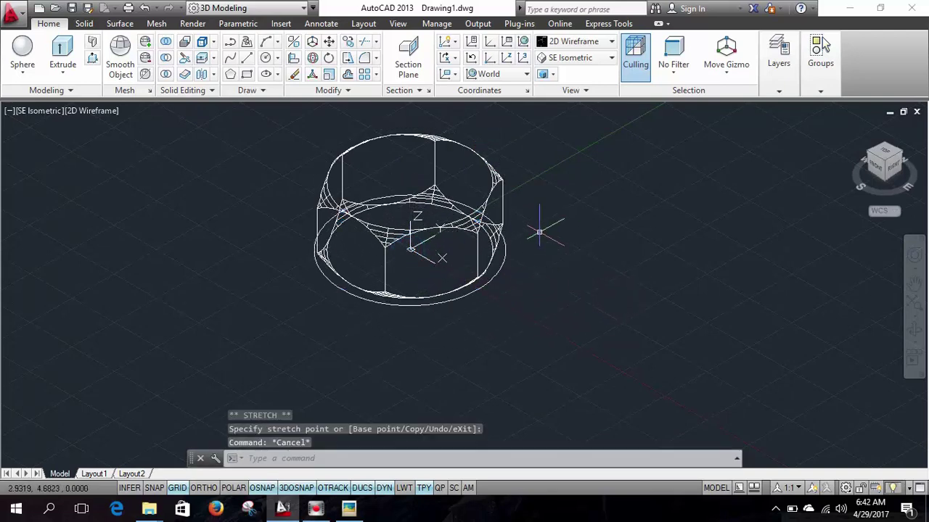
pyautogui.scroll(-2, 504, 226)
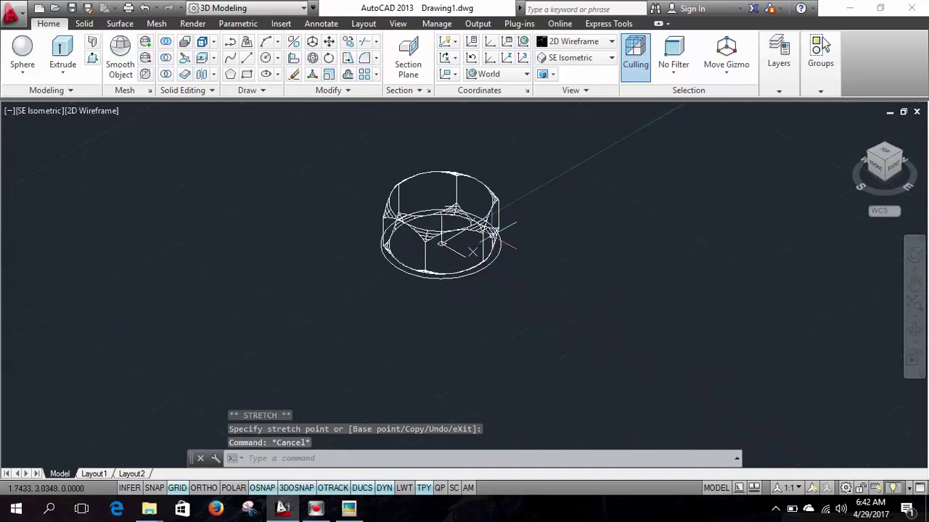
pyautogui.click(339, 508)
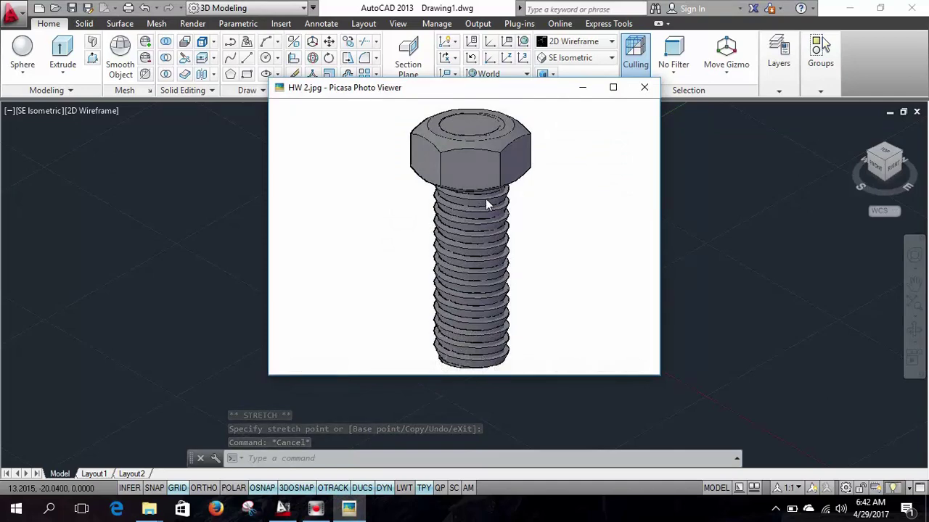
pyautogui.click(285, 506)
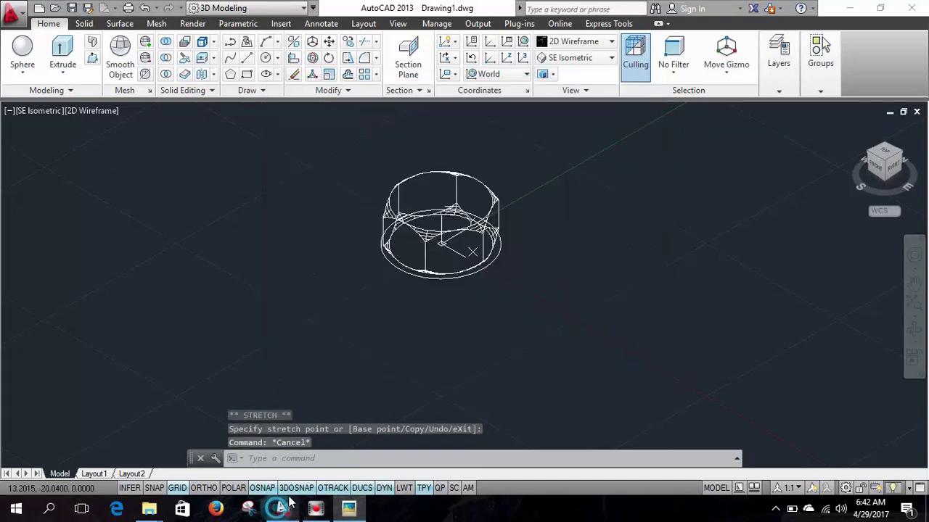
pyautogui.scroll(3, 465, 220)
pyautogui.scroll(2, 465, 221)
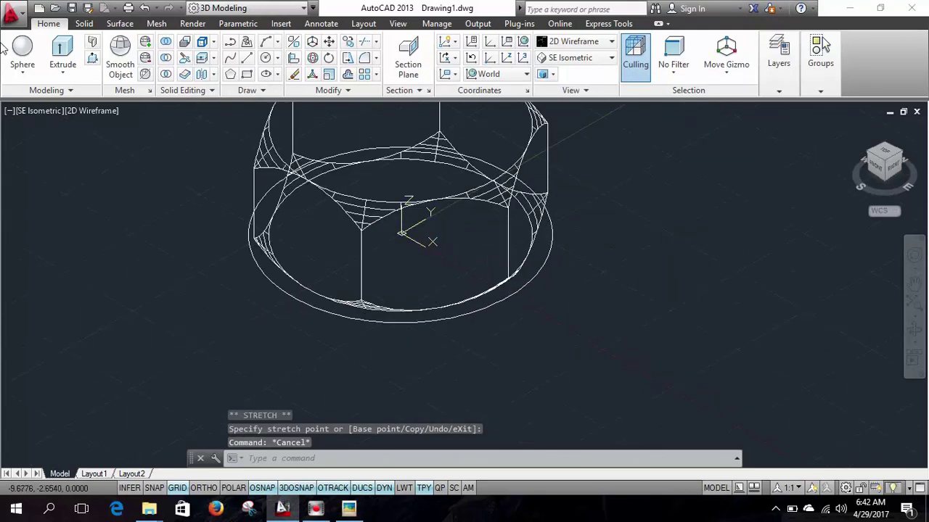
# Draw a 2.2-radius circle centred at the origin under the hex head.
pyautogui.click(266, 61)
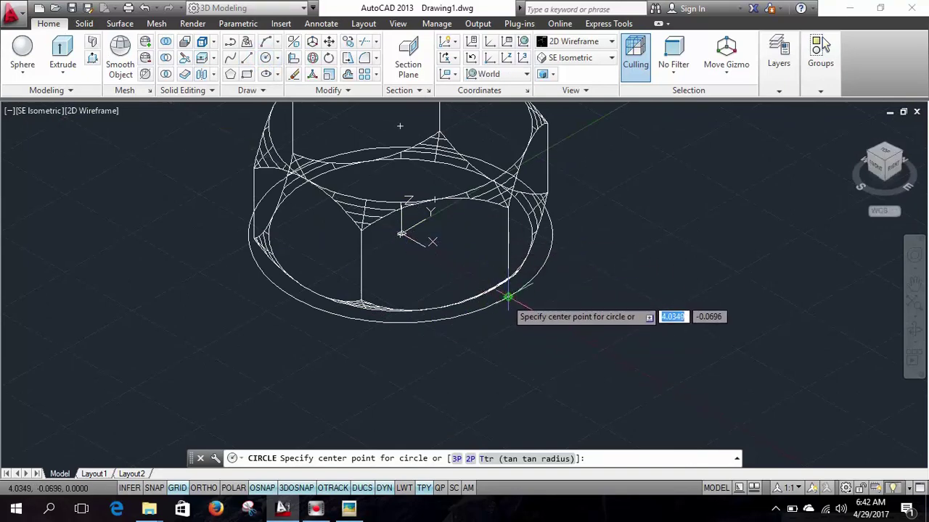
pyautogui.click(400, 234)
pyautogui.write('2.2')
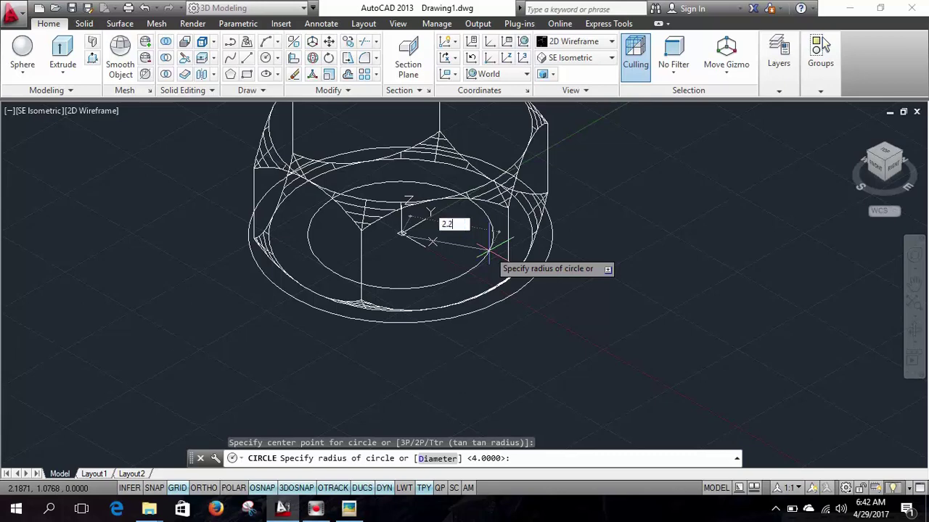
pyautogui.press('Return')
pyautogui.scroll(2, 490, 250)
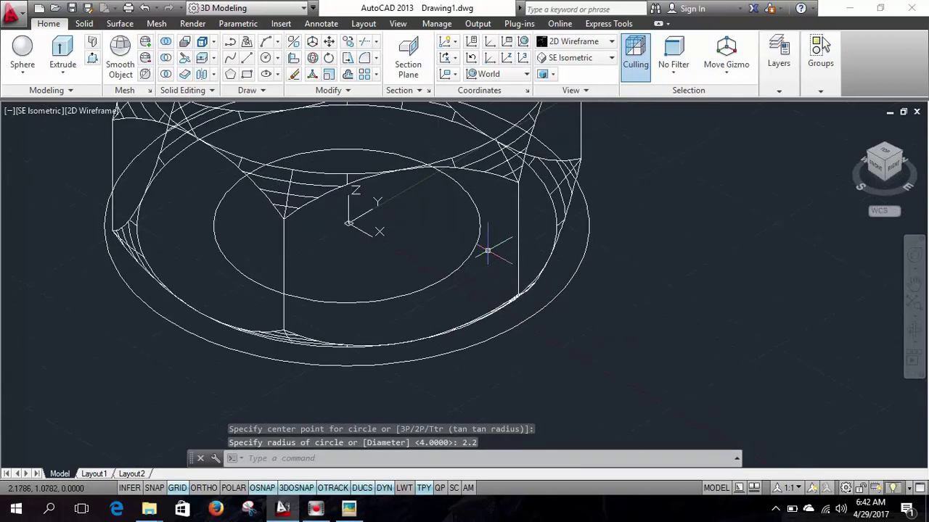
pyautogui.scroll(-3, 473, 241)
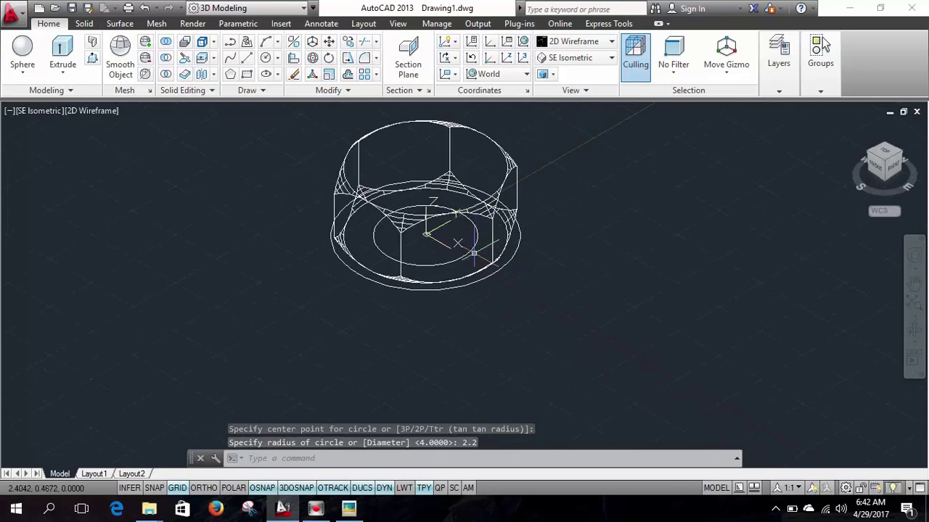
pyautogui.click(468, 251)
pyautogui.press('Escape')
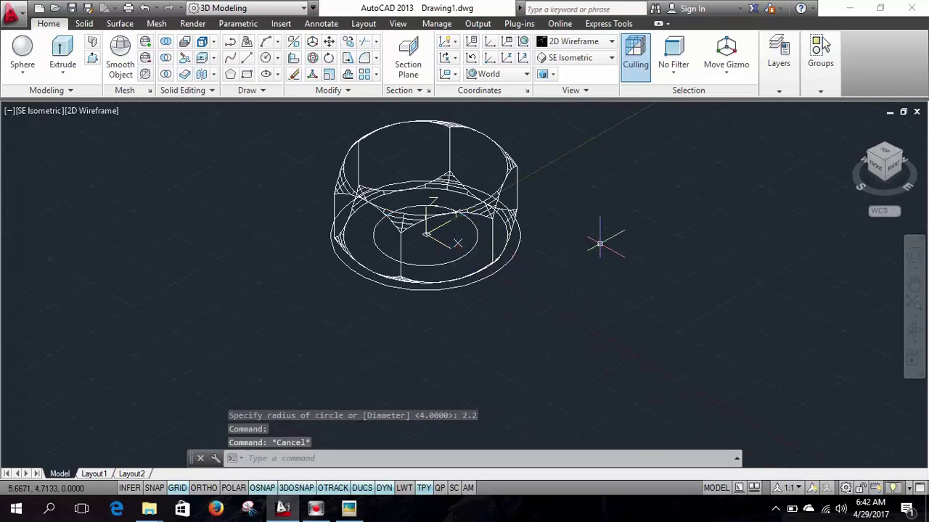
# Extrude the 2.2 circle 13 units to form the bolt shank.
pyautogui.click(61, 50)
pyautogui.click(442, 261)
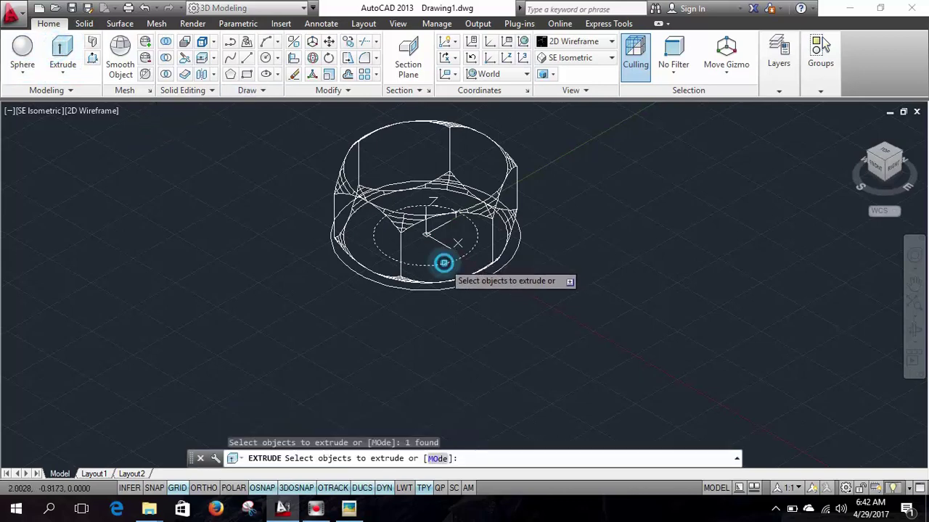
pyautogui.press('Return')
pyautogui.write('13')
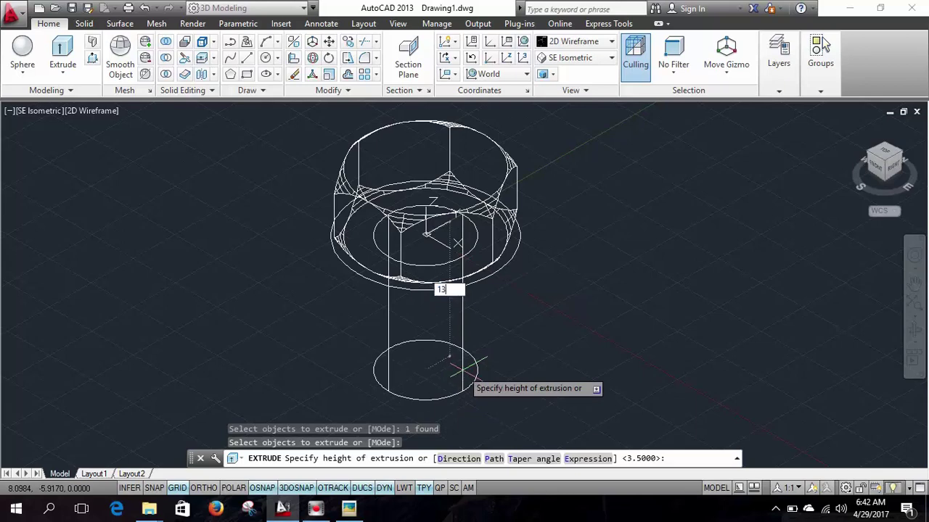
pyautogui.press('Return')
# Reframe the view and bring up the HW 2.jpg reference photo.
pyautogui.scroll(-3, 471, 330)
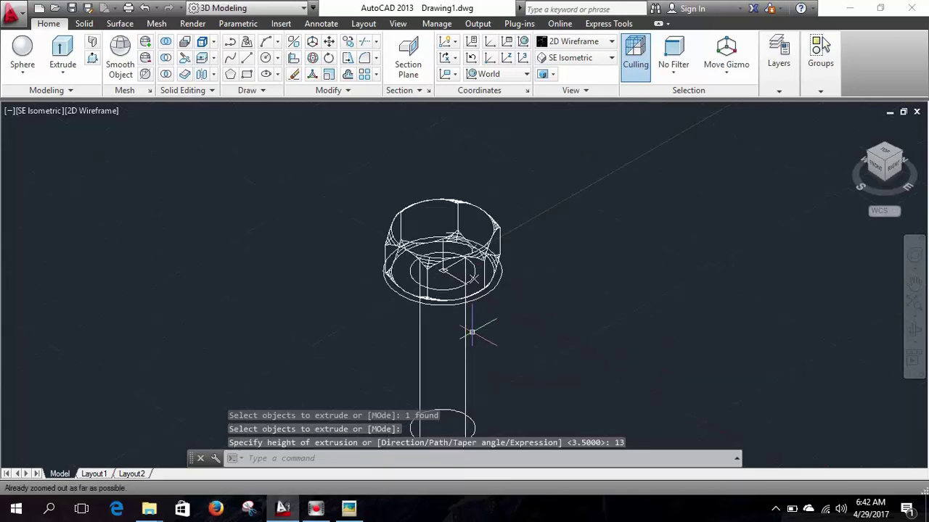
pyautogui.scroll(2, 535, 335)
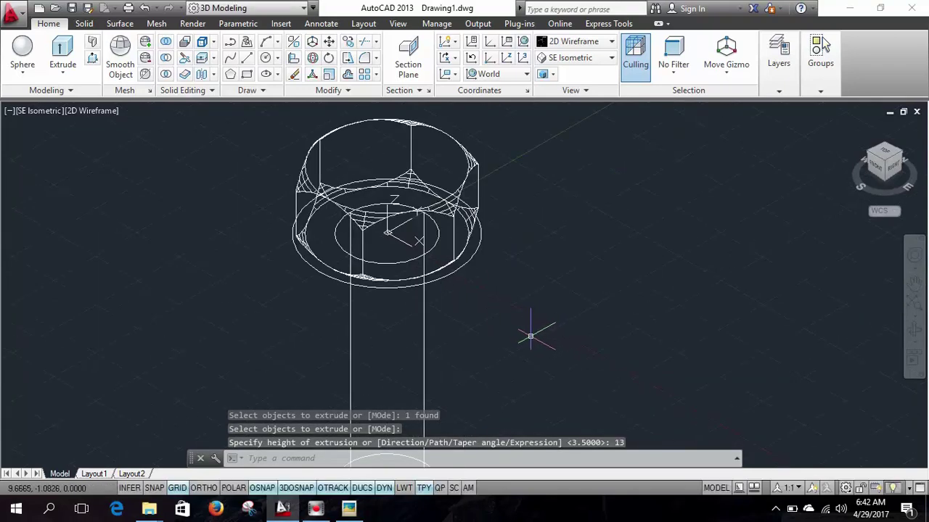
pyautogui.press('Escape')
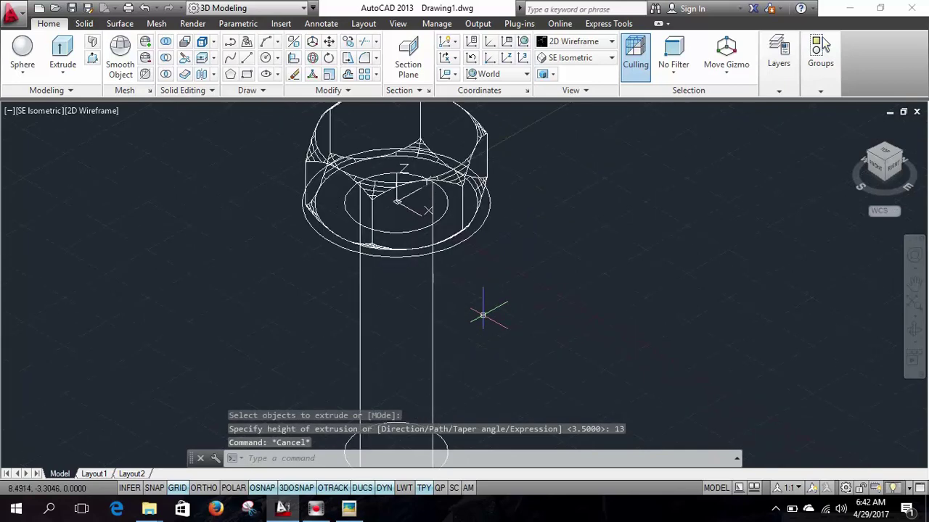
pyautogui.moveTo(483, 315); pyautogui.dragTo(522, 264, button='middle')
pyautogui.click(347, 511)
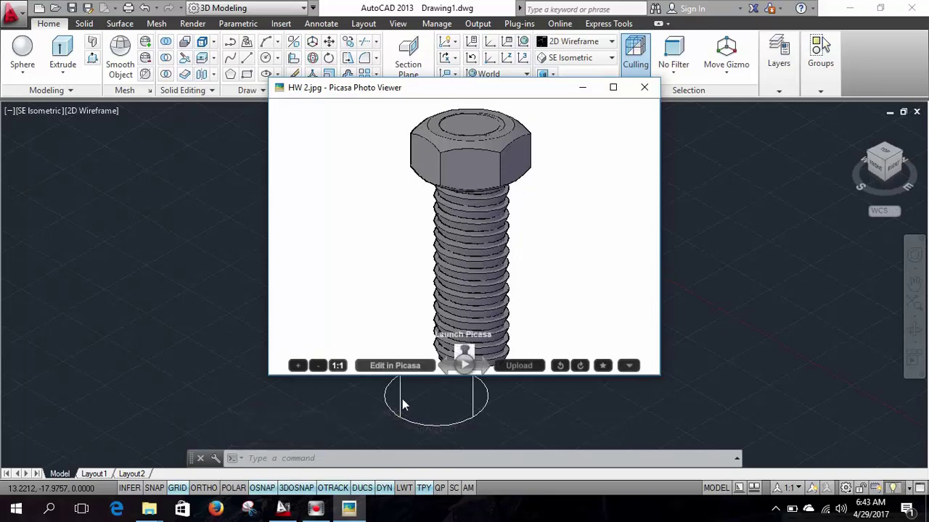
# Return from Picasa Photo Viewer to the AutoCAD drawing.
pyautogui.click(282, 509)
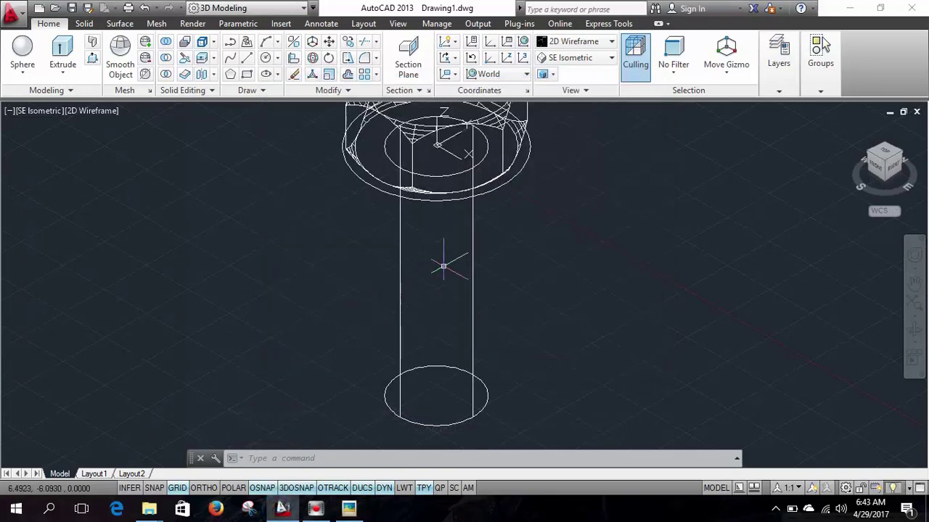
# Draw a helix at the shank's bottom centre with radii 2.2 and 2.2 and height 13.
pyautogui.click(260, 90)
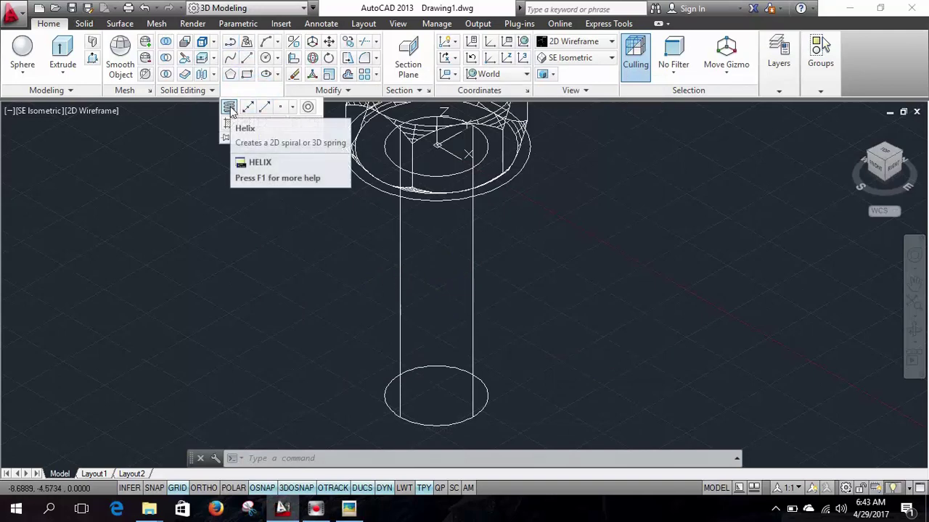
pyautogui.click(228, 108)
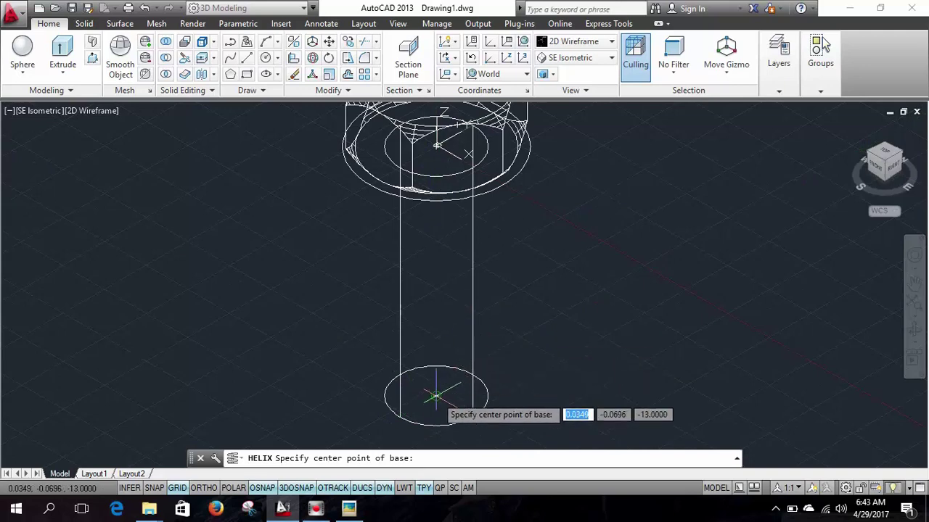
pyautogui.click(436, 395)
pyautogui.write('2.2')
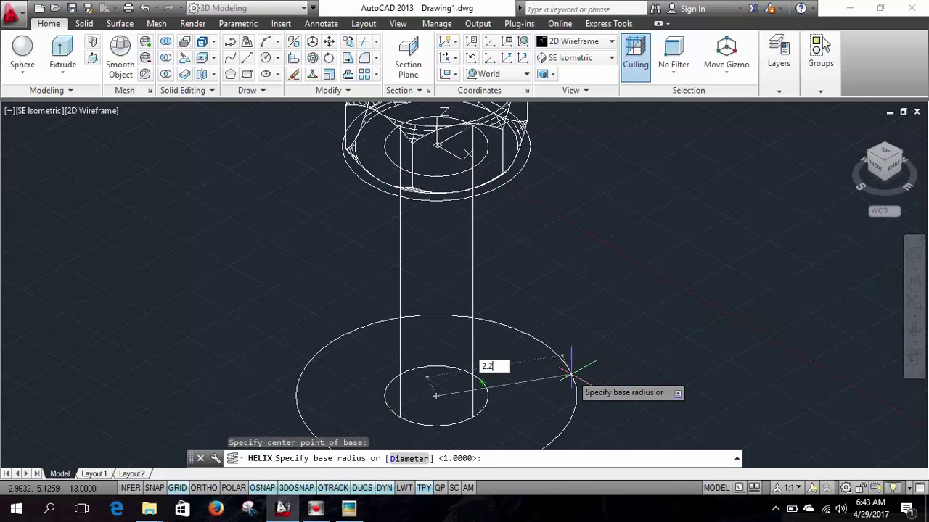
pyautogui.press('Return')
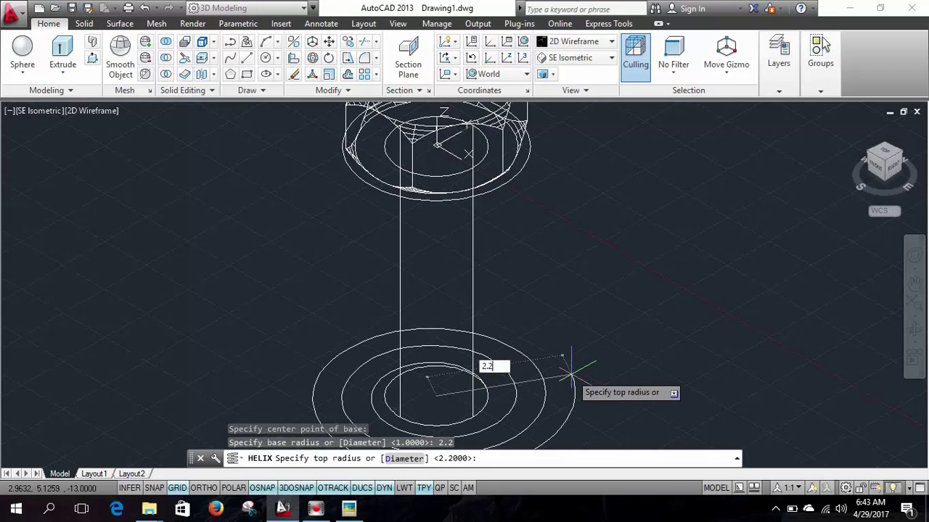
pyautogui.press('Return')
pyautogui.write('13')
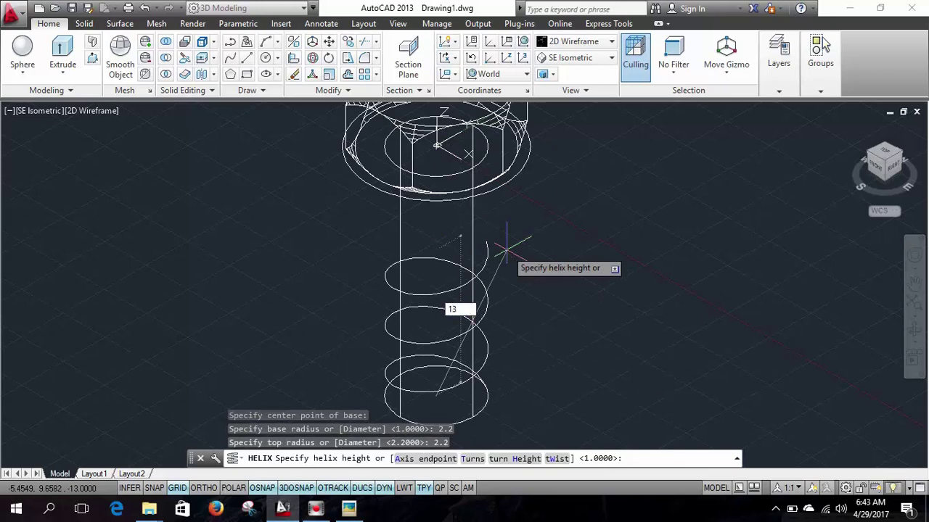
pyautogui.press('Return')
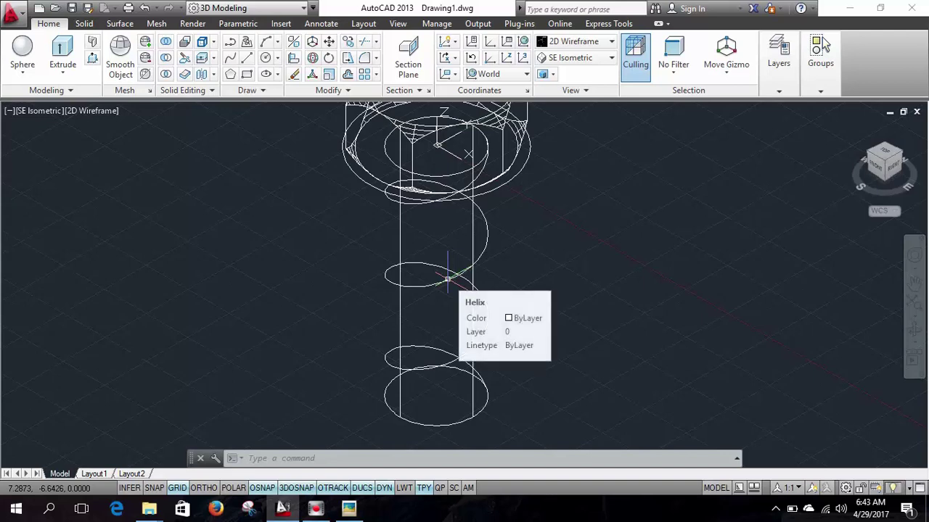
# Set the helix to 13 turns in Quick Properties and close the panel.
pyautogui.click(448, 279)
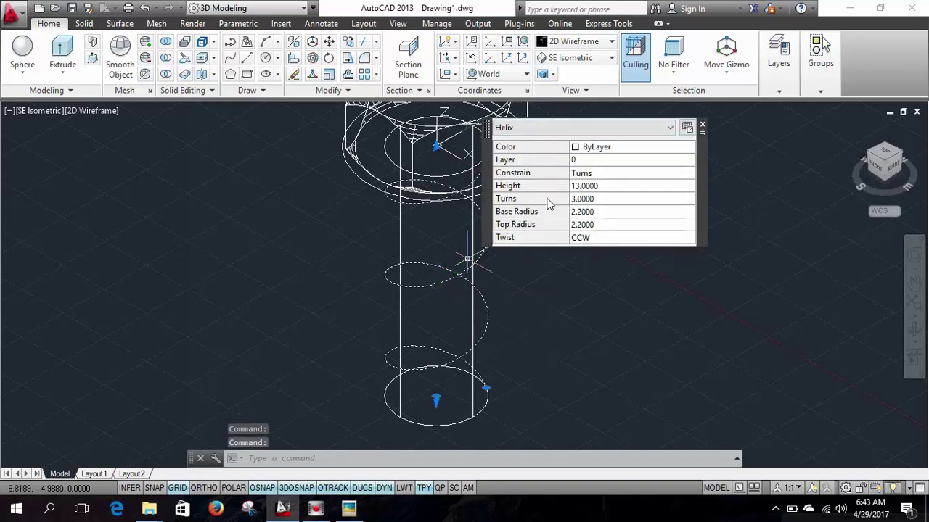
pyautogui.click(614, 199)
pyautogui.write('13')
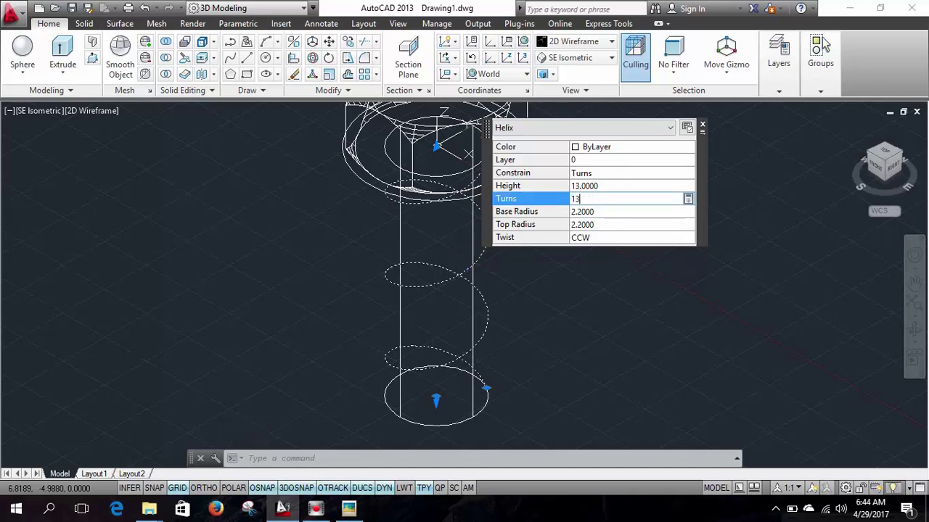
pyautogui.press('Tab')
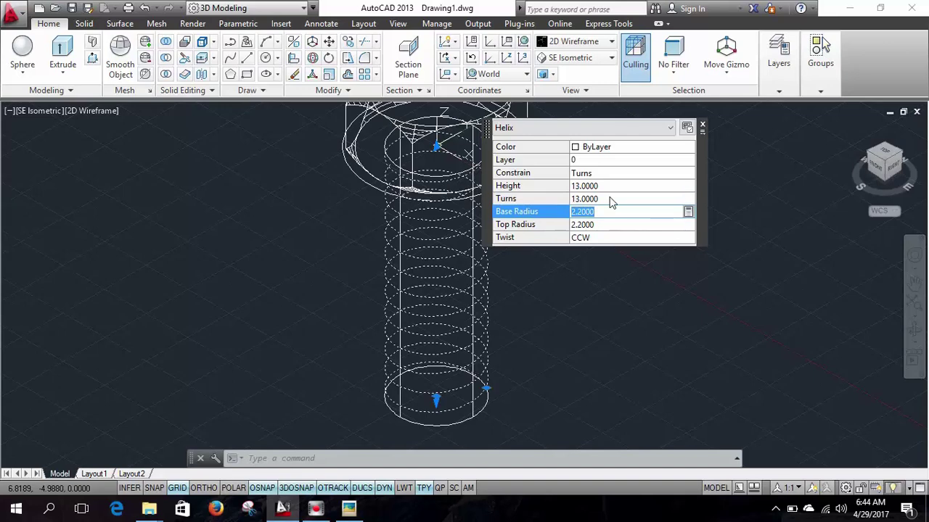
pyautogui.click(774, 65)
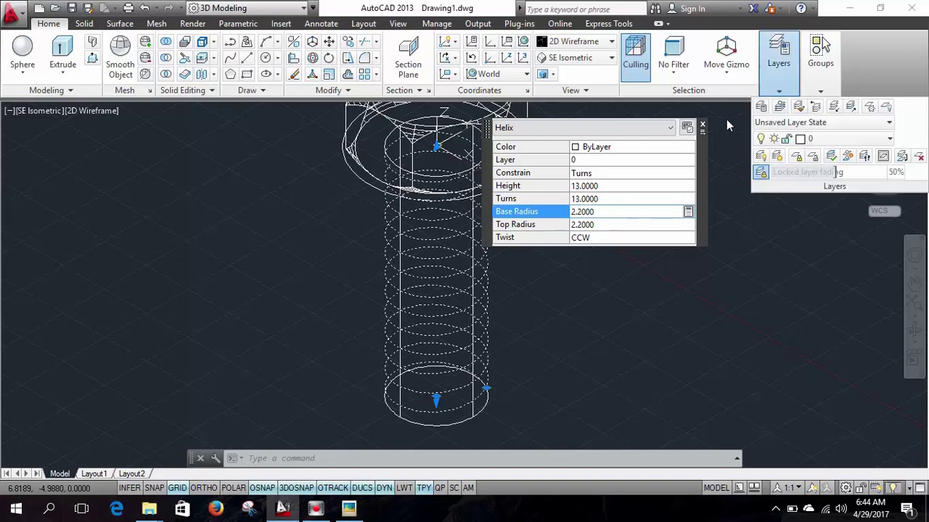
pyautogui.click(701, 126)
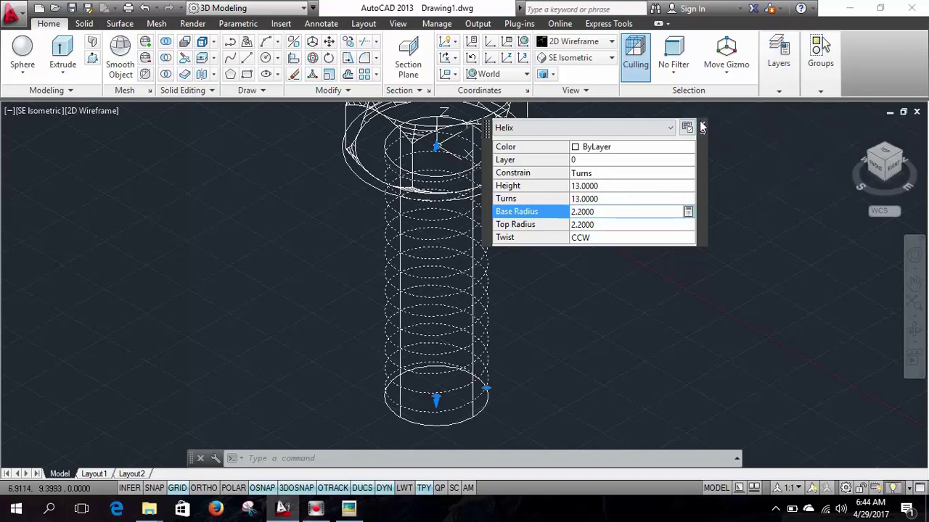
pyautogui.click(701, 126)
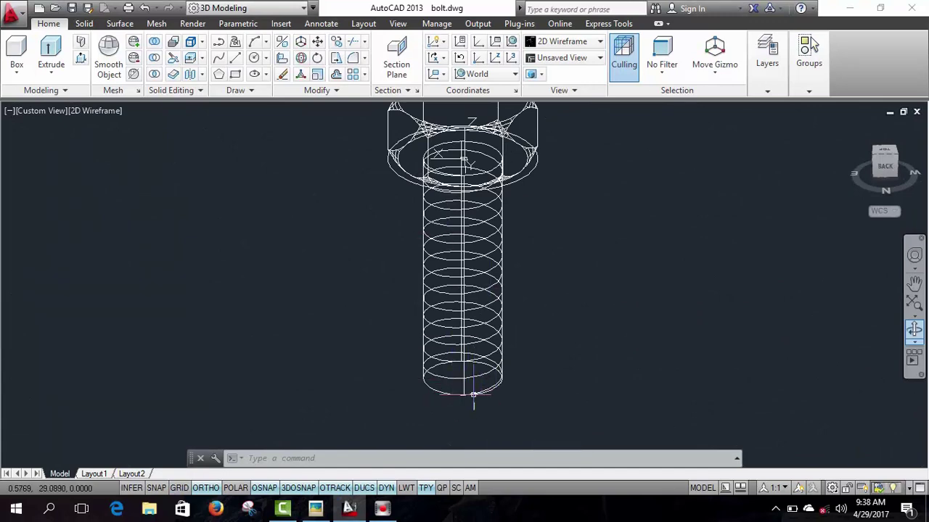
# Zoom to the bolt base and draw a 0.2-radius circle at the helix's start point.
pyautogui.scroll(2, 468, 396)
pyautogui.scroll(2, 467, 396)
pyautogui.scroll(2, 467, 396)
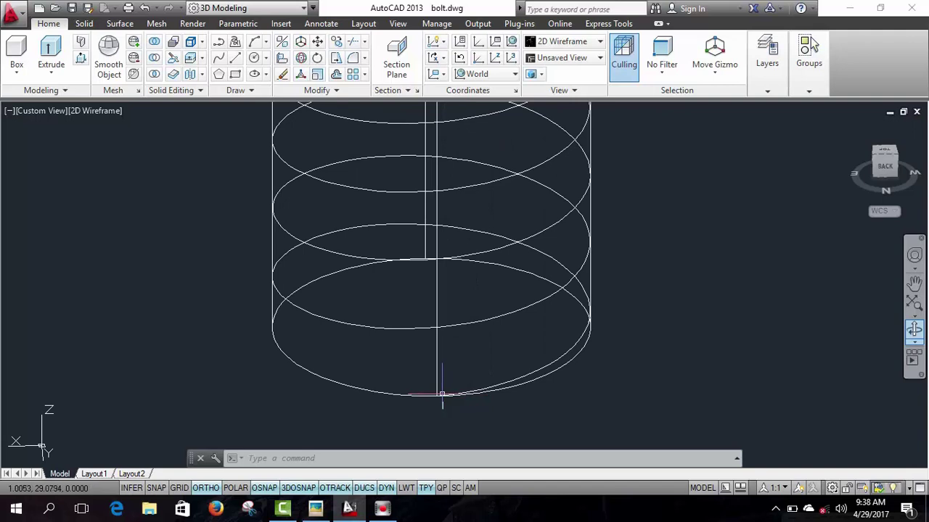
pyautogui.click(444, 398)
pyautogui.press('Escape')
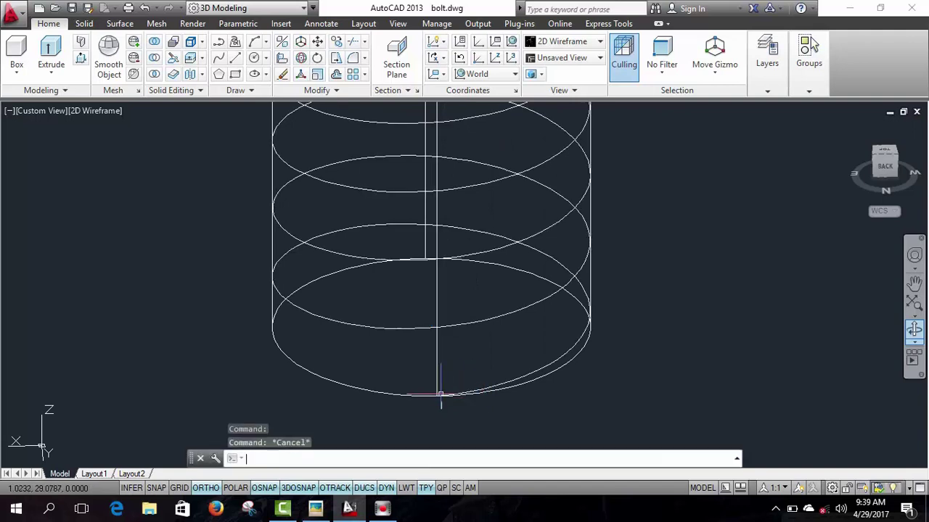
pyautogui.click(255, 43)
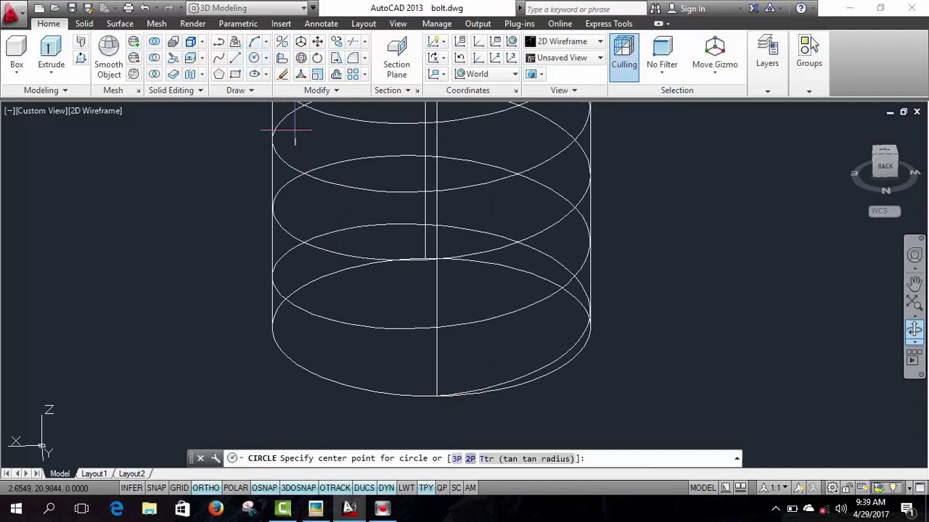
pyautogui.click(436, 396)
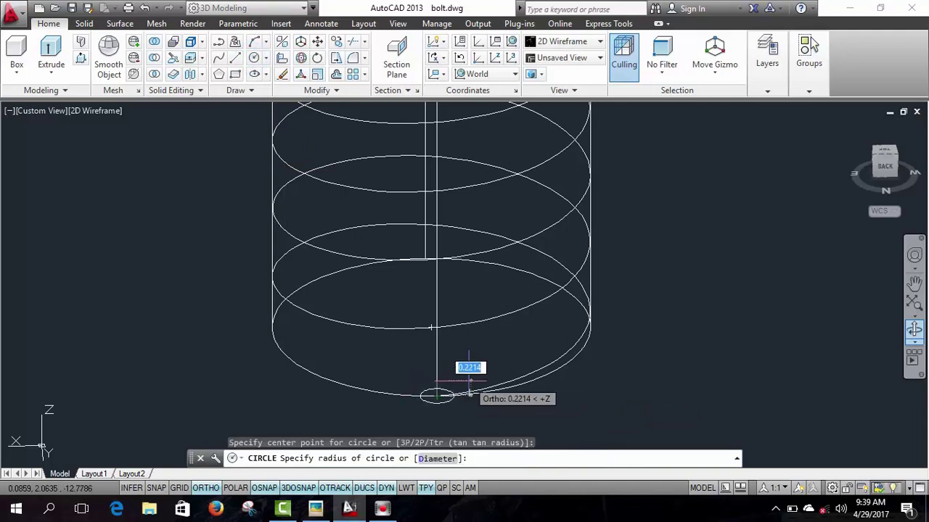
pyautogui.write('.2')
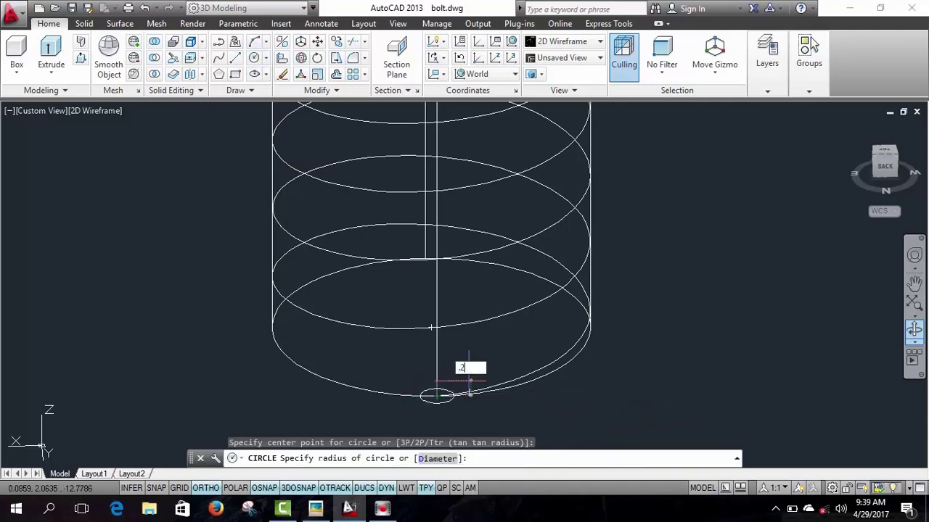
pyautogui.press('Return')
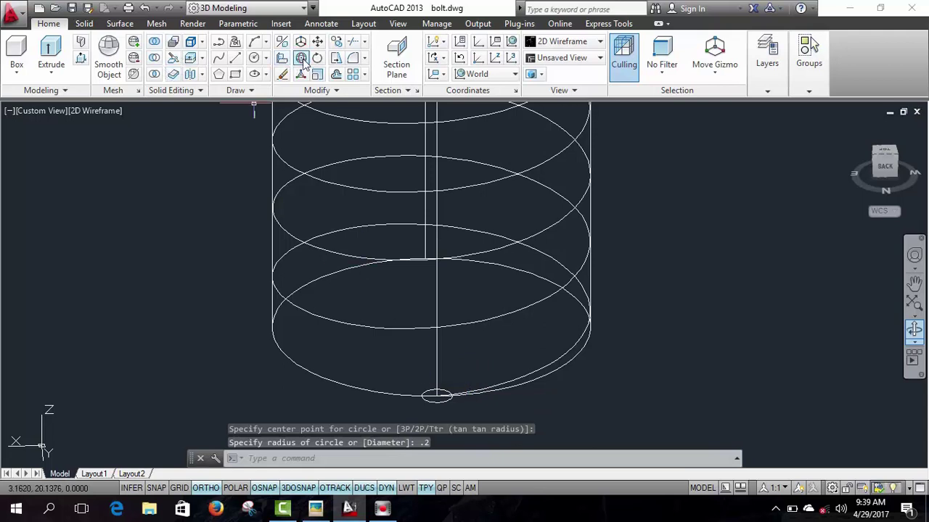
pyautogui.click(301, 58)
# Rotate the 0.2 circle 90° about its centre so it stands upright at the helix end.
pyautogui.click(445, 401)
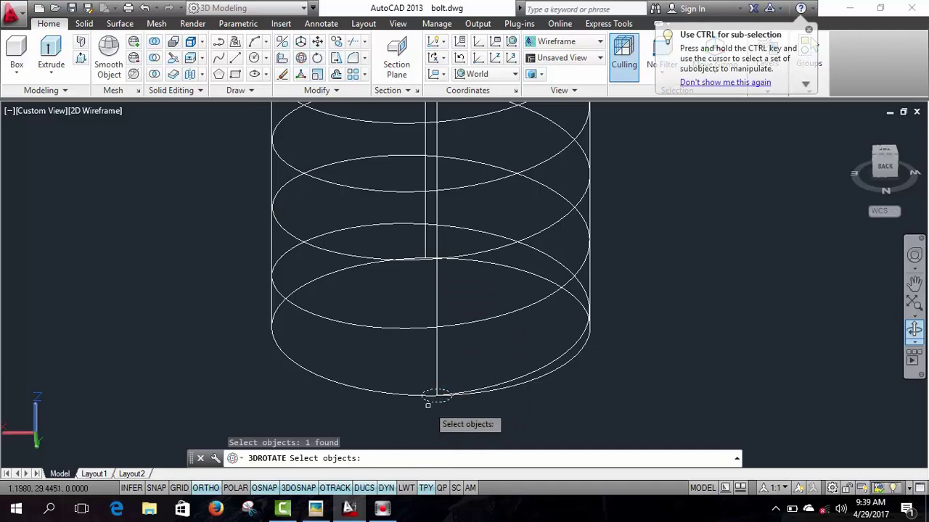
pyautogui.press('Return')
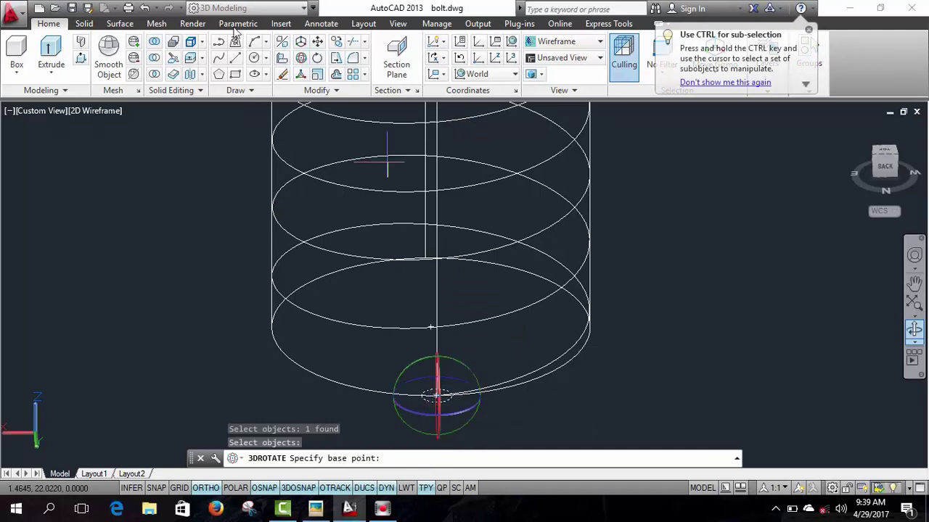
pyautogui.click(415, 363)
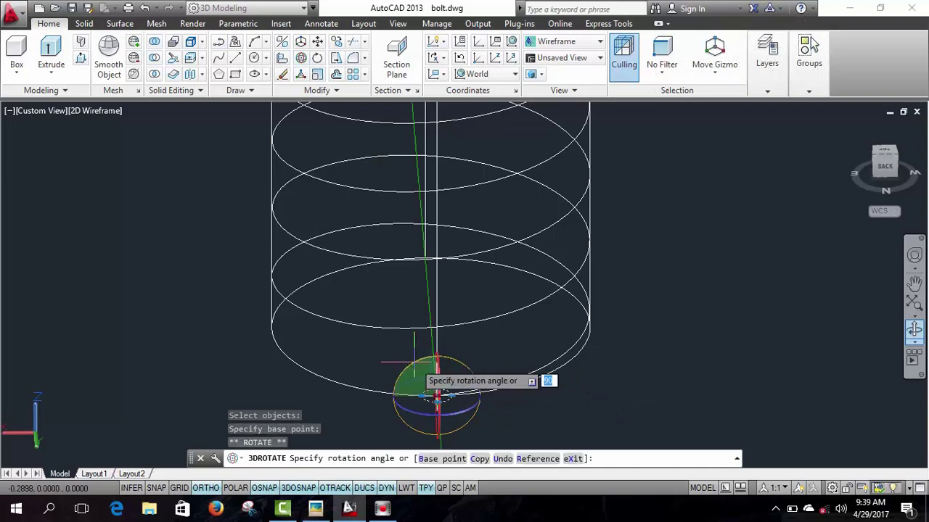
pyautogui.write('90')
pyautogui.press('Return')
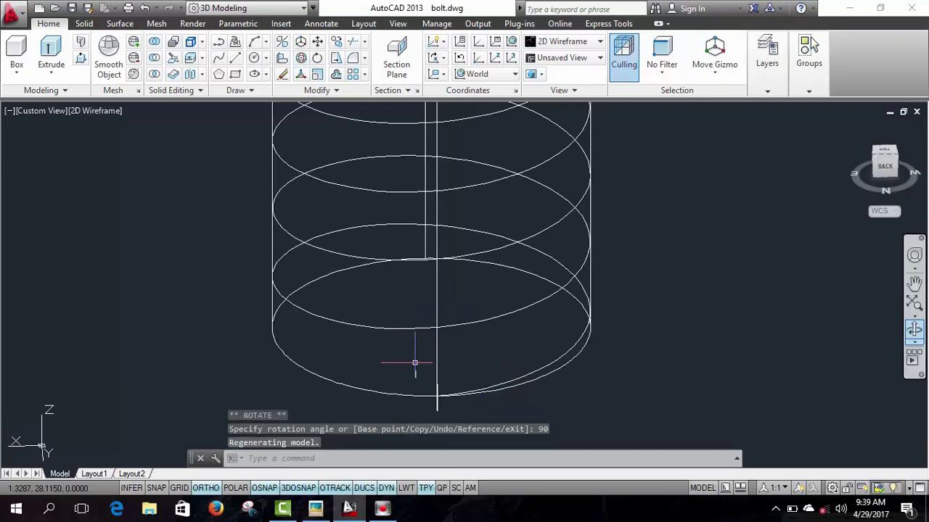
pyautogui.click(914, 330)
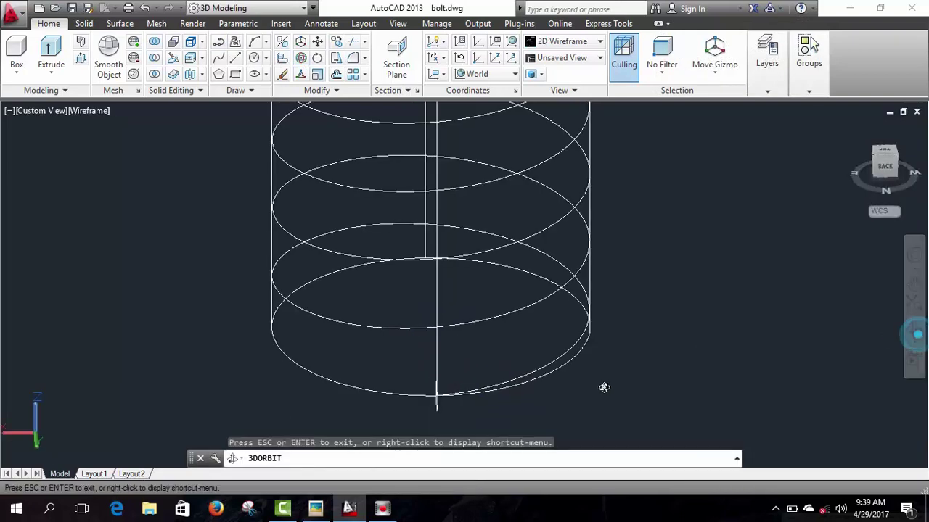
pyautogui.moveTo(603, 385); pyautogui.dragTo(660, 390)
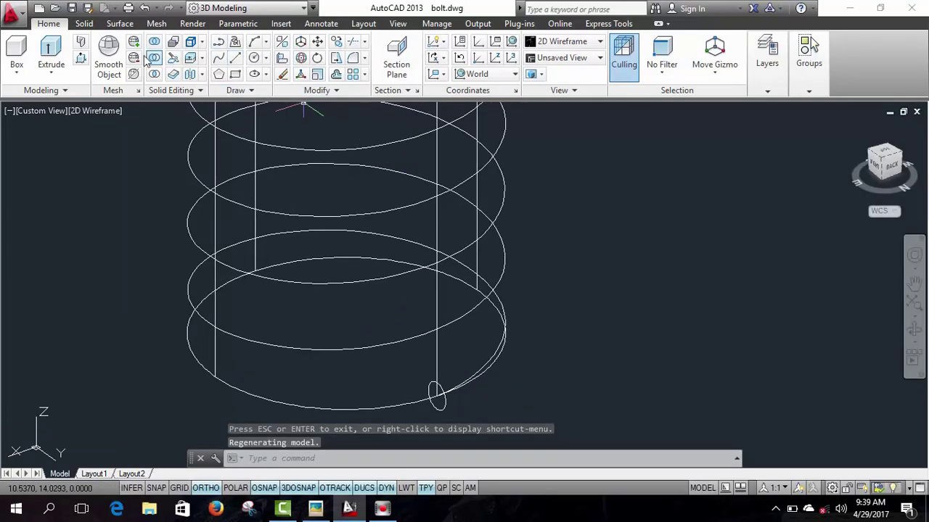
# Sweep the upright 0.2 circle as the profile, choosing the helix as the path.
pyautogui.click(83, 23)
pyautogui.click(226, 54)
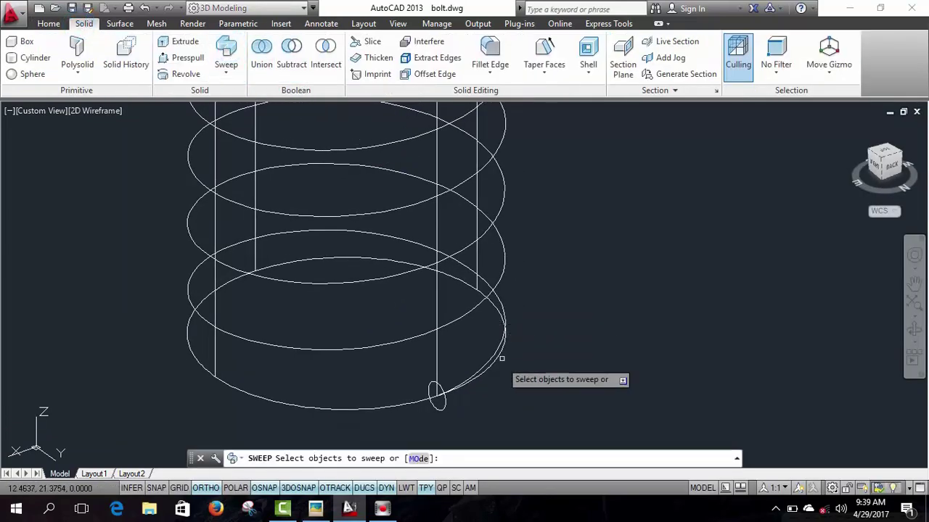
pyautogui.click(444, 401)
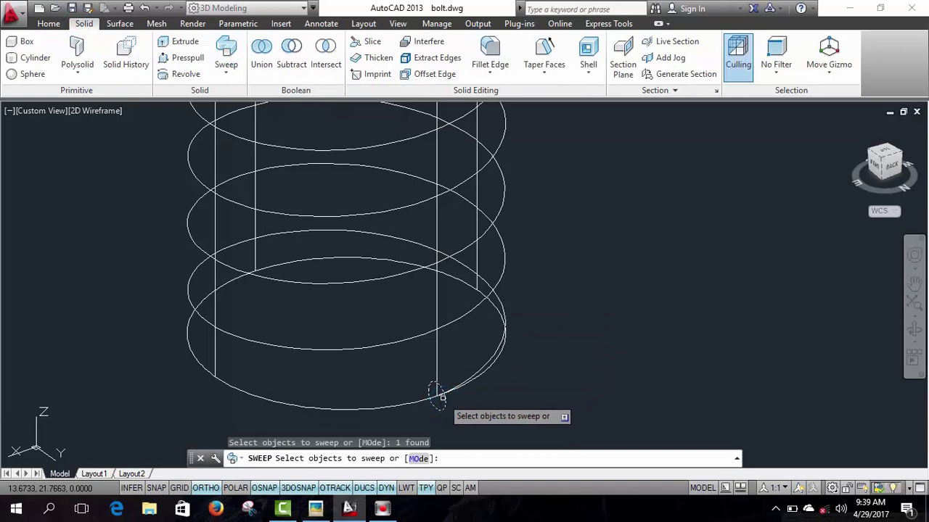
pyautogui.press('Return')
pyautogui.click(420, 335)
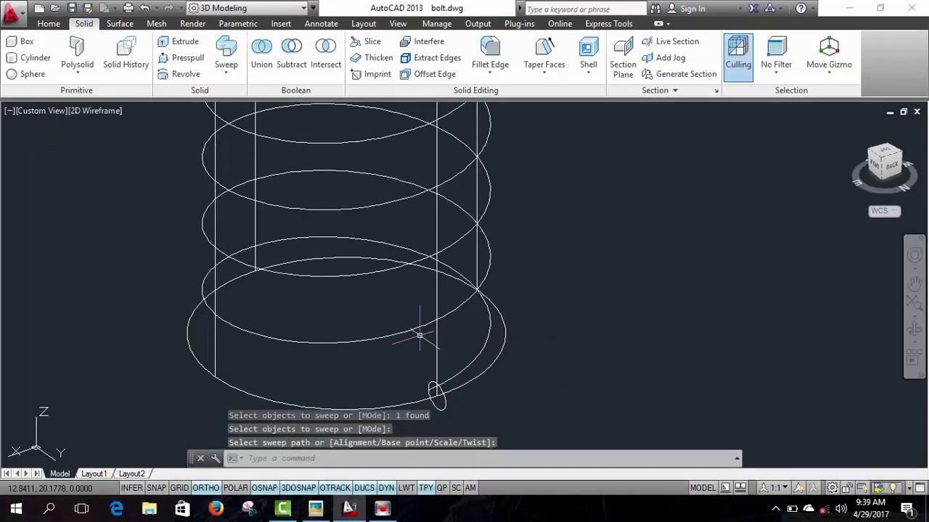
# Shade the bolt in Conceptual style, zoom out, and compare it with the Picasa reference photo.
pyautogui.click(90, 111)
pyautogui.click(102, 158)
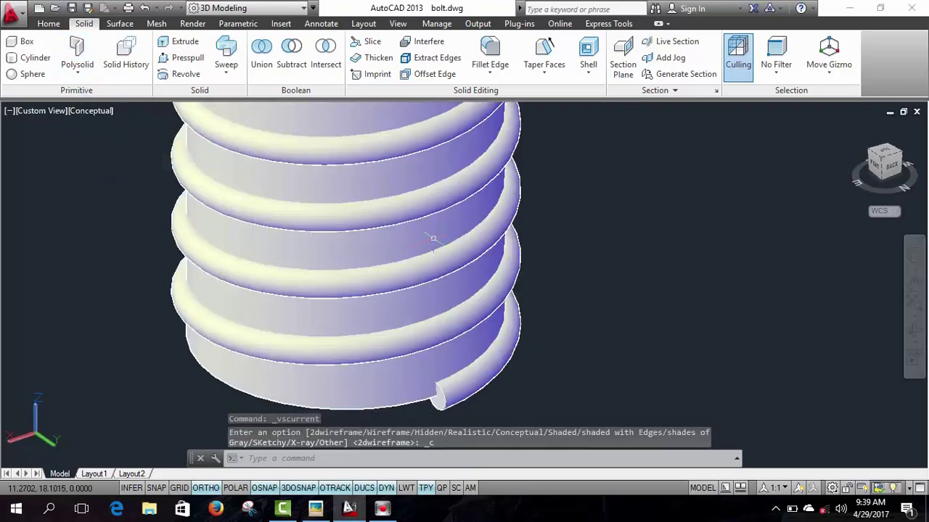
pyautogui.scroll(-2, 688, 254)
pyautogui.scroll(-2, 681, 251)
pyautogui.scroll(-1, 681, 251)
pyautogui.scroll(-2, 631, 276)
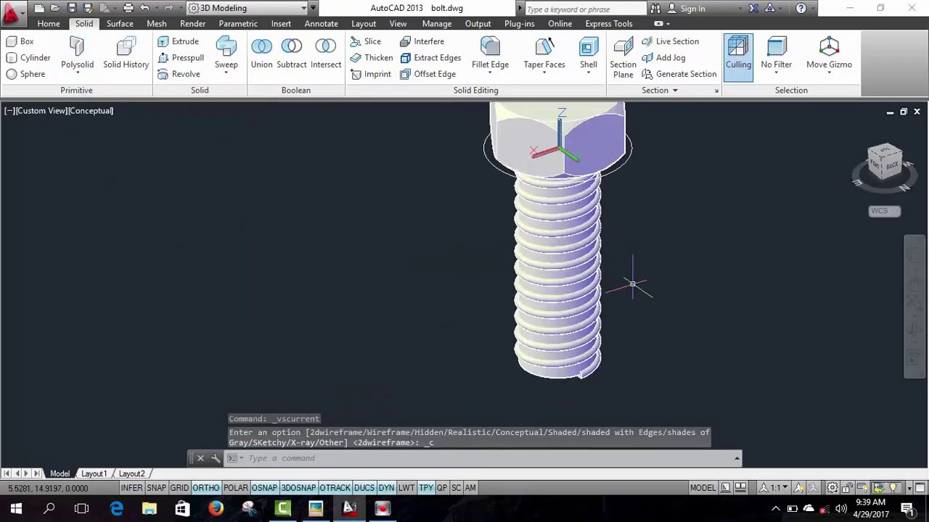
pyautogui.click(318, 506)
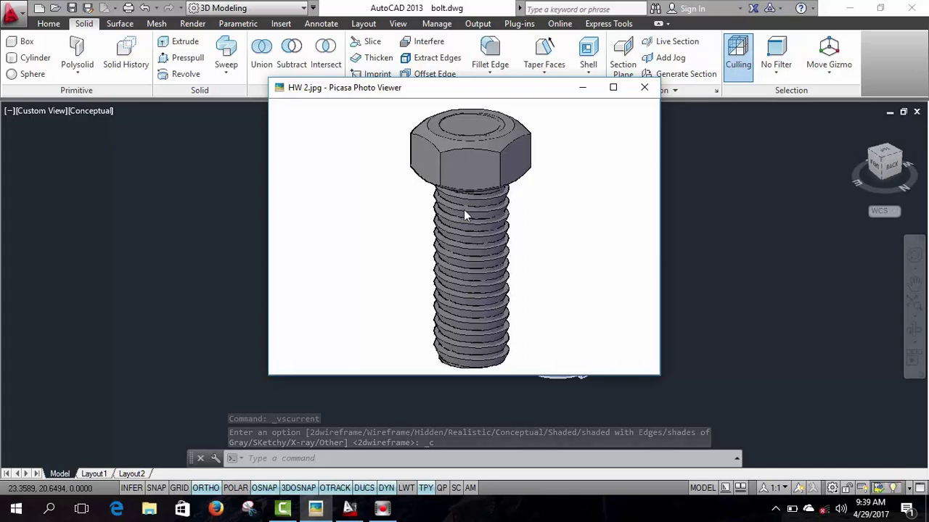
pyautogui.click(349, 509)
# Subtract the coiled thread solid from the bolt body and orbit to inspect the grooves.
pyautogui.click(48, 23)
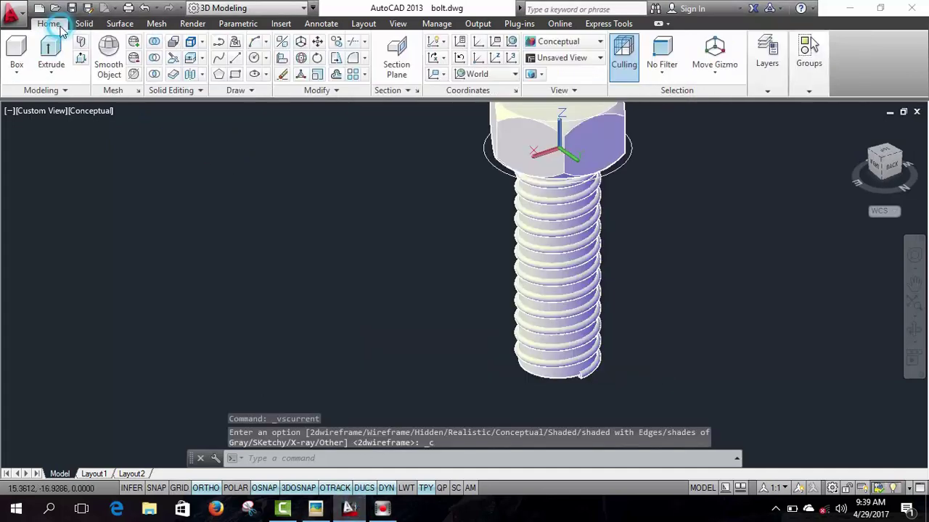
pyautogui.click(154, 58)
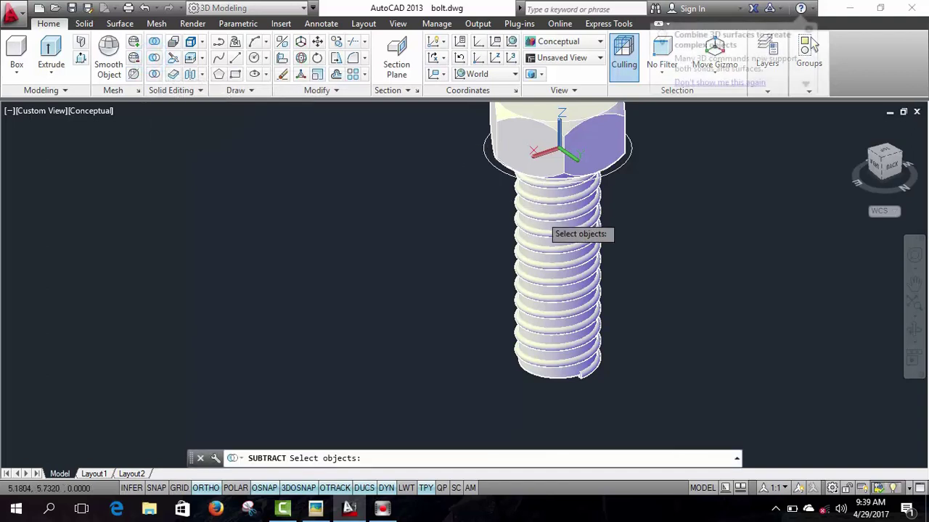
pyautogui.click(566, 272)
pyautogui.press('Return')
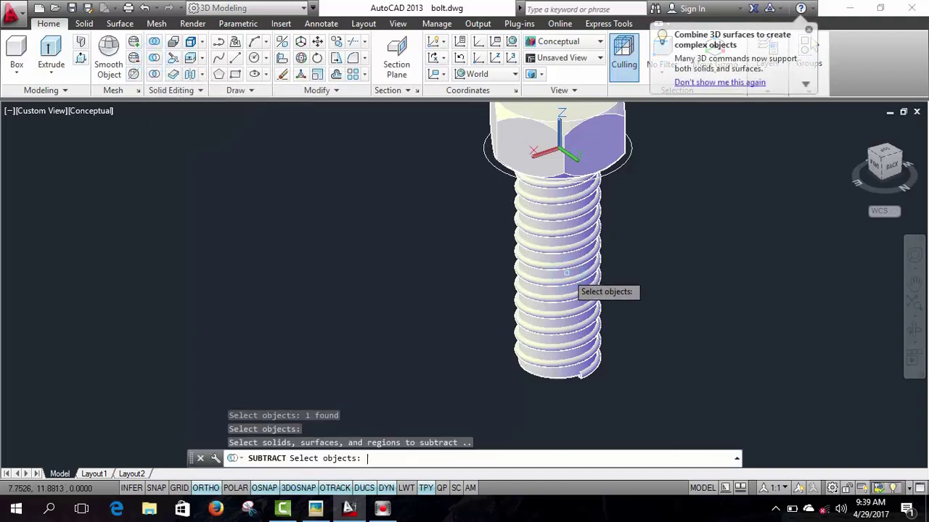
pyautogui.click(571, 283)
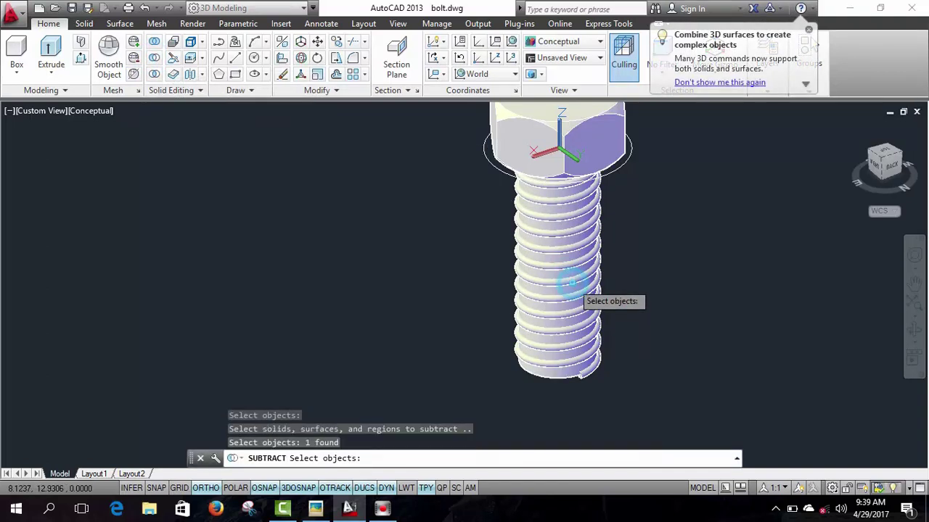
pyautogui.press('Return')
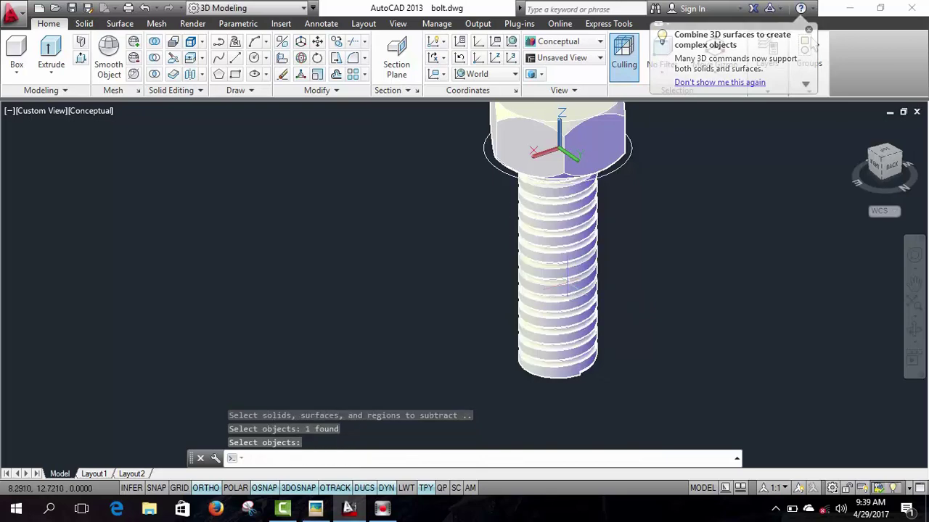
pyautogui.click(914, 330)
pyautogui.moveTo(705, 324)
pyautogui.mouseDown()
pyautogui.moveTo(614, 271)
pyautogui.moveTo(545, 338)
pyautogui.moveTo(643, 307)
pyautogui.moveTo(643, 344)
pyautogui.moveTo(661, 302)
pyautogui.mouseUp()
pyautogui.press('Escape')
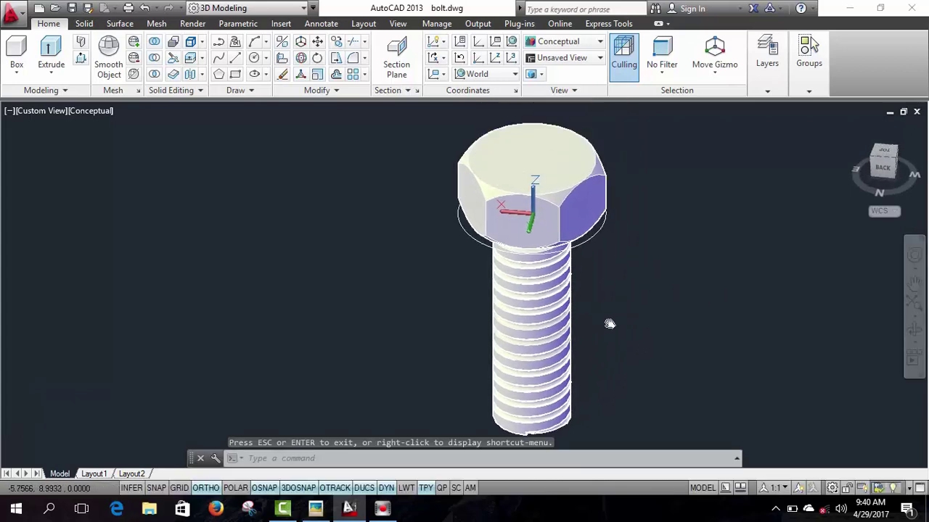
# Pan the view and check the threaded bolt against the reference photo before closing it.
pyautogui.moveTo(629, 250); pyautogui.dragTo(596, 305, button='middle')
pyautogui.moveTo(316, 509)
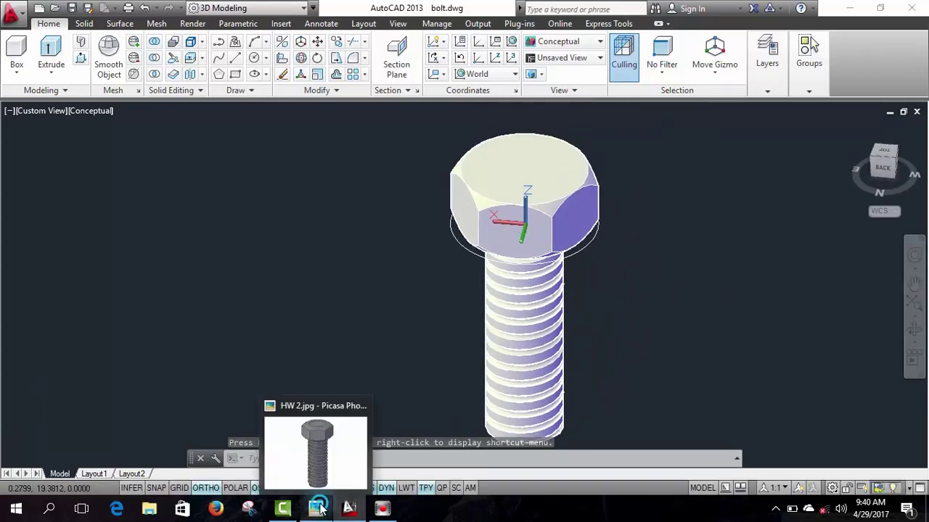
pyautogui.click(326, 508)
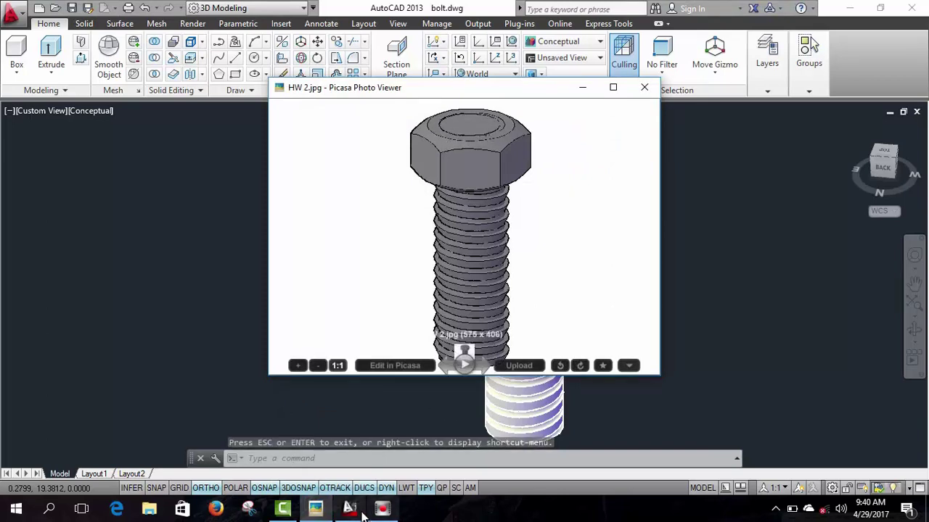
pyautogui.click(441, 366)
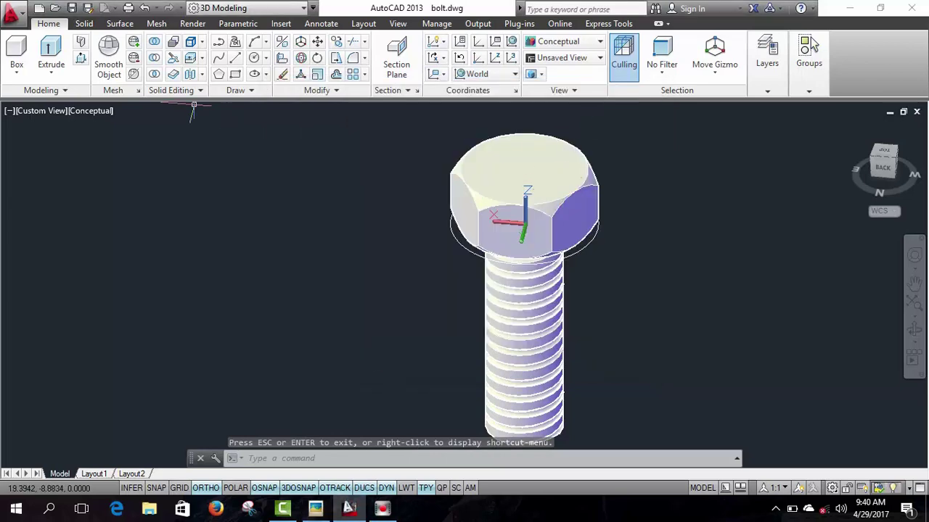
pyautogui.click(94, 113)
# Display the bolt in 2D Wireframe and pan the view down and left.
pyautogui.click(127, 148)
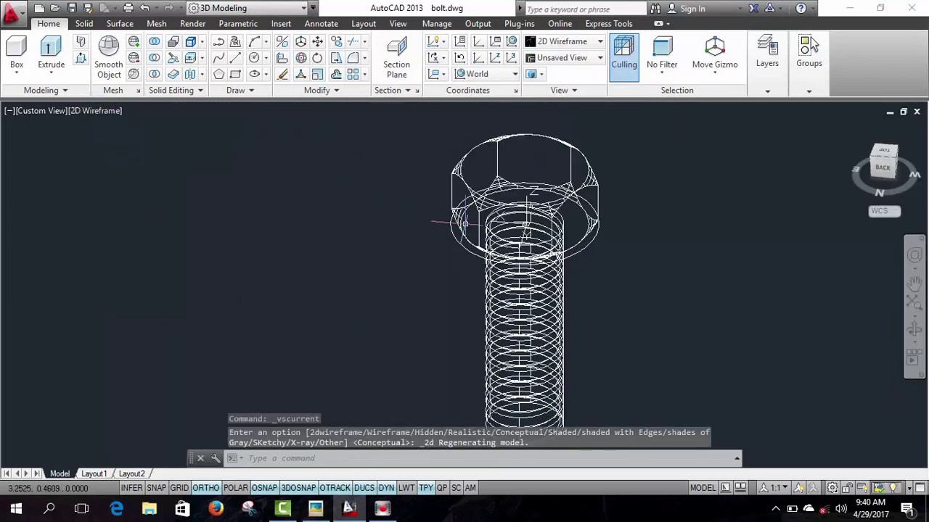
pyautogui.moveTo(623, 216); pyautogui.dragTo(555, 278, button='middle')
pyautogui.click(550, 275)
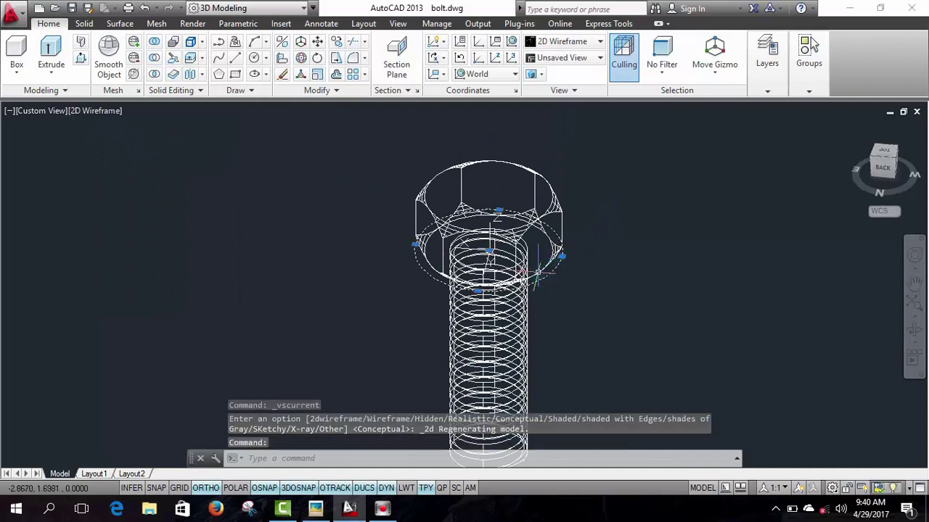
pyautogui.click(489, 250)
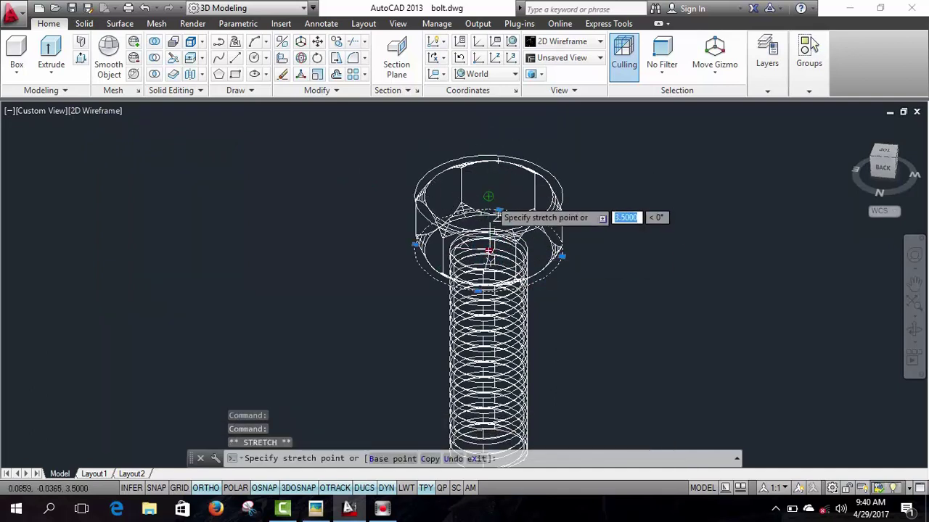
pyautogui.press('Escape')
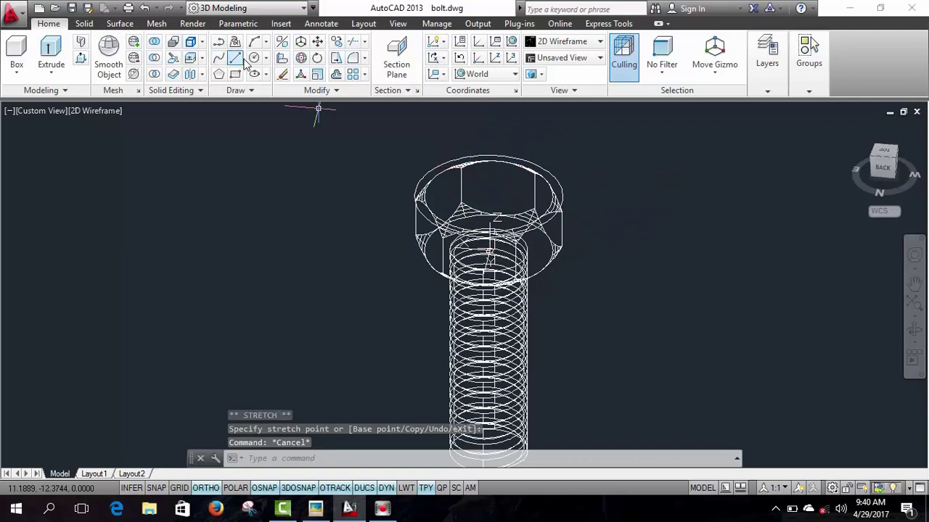
# Draw two circles centred on the hex head's top face, radius 2.2 and radius 2.
pyautogui.click(254, 58)
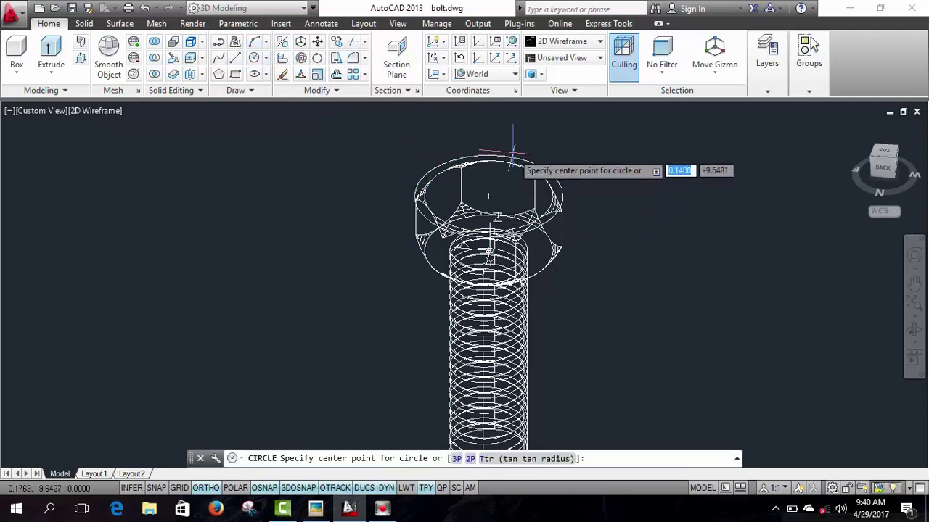
pyautogui.click(488, 194)
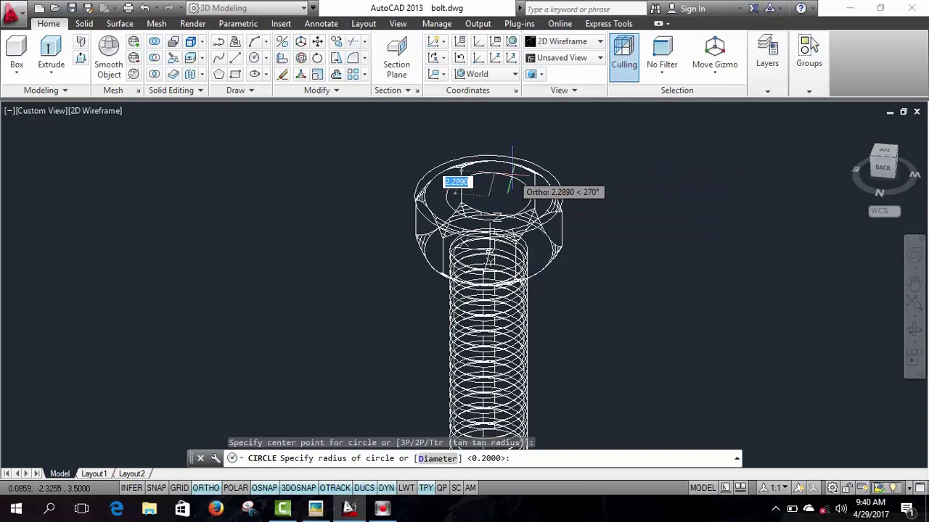
pyautogui.write('2.')
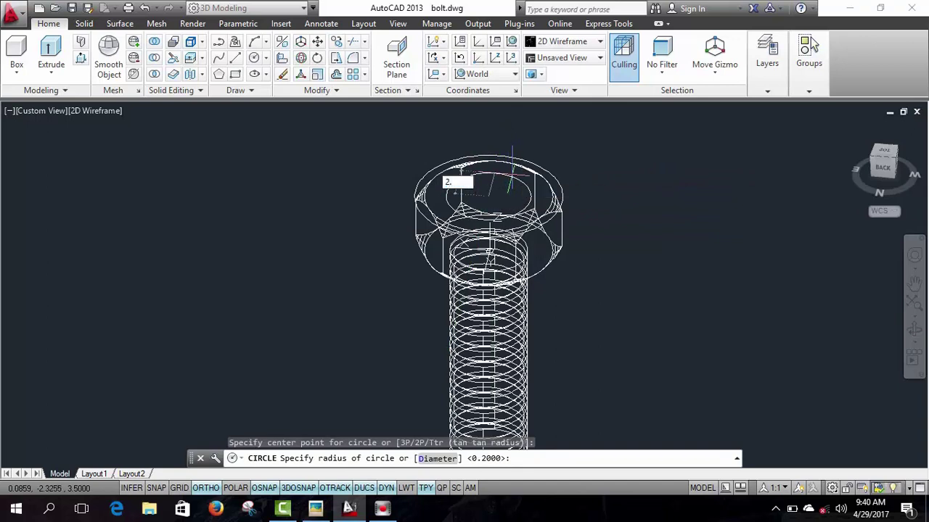
pyautogui.press('Return')
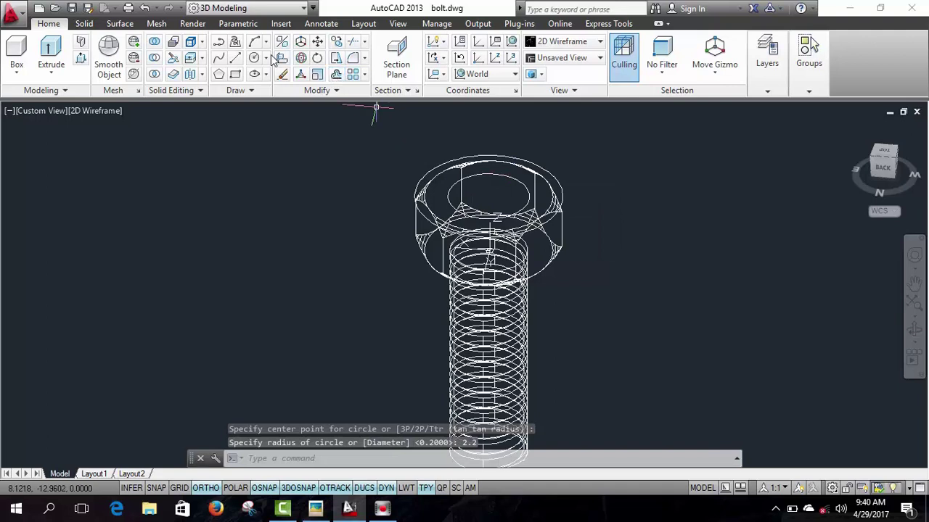
pyautogui.click(257, 59)
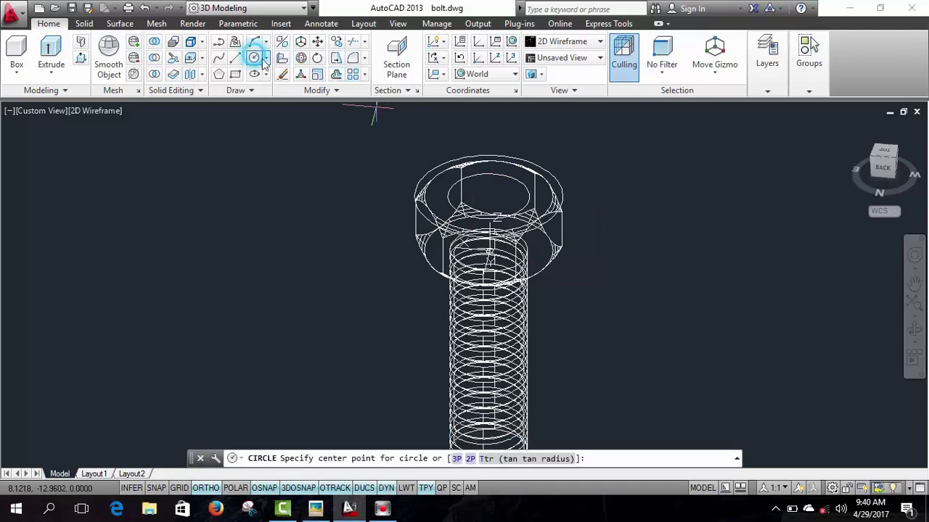
pyautogui.click(488, 193)
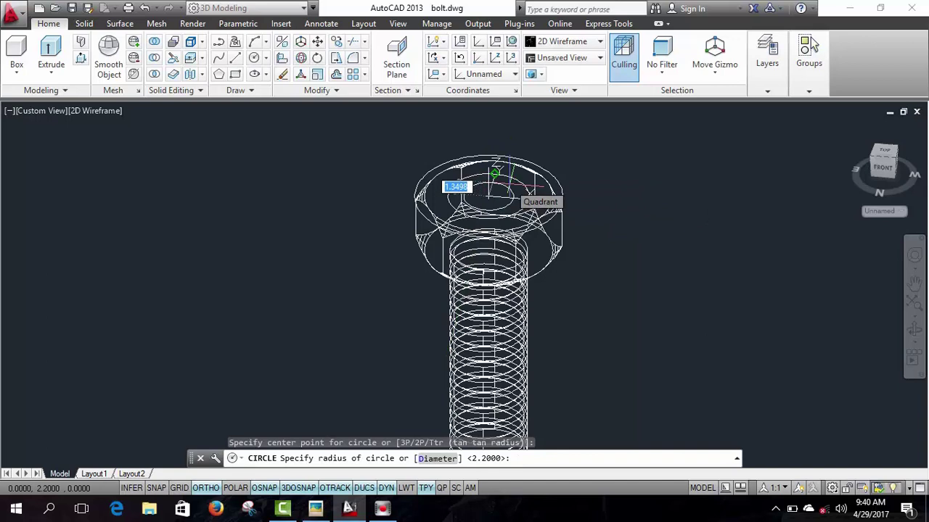
pyautogui.write('2')
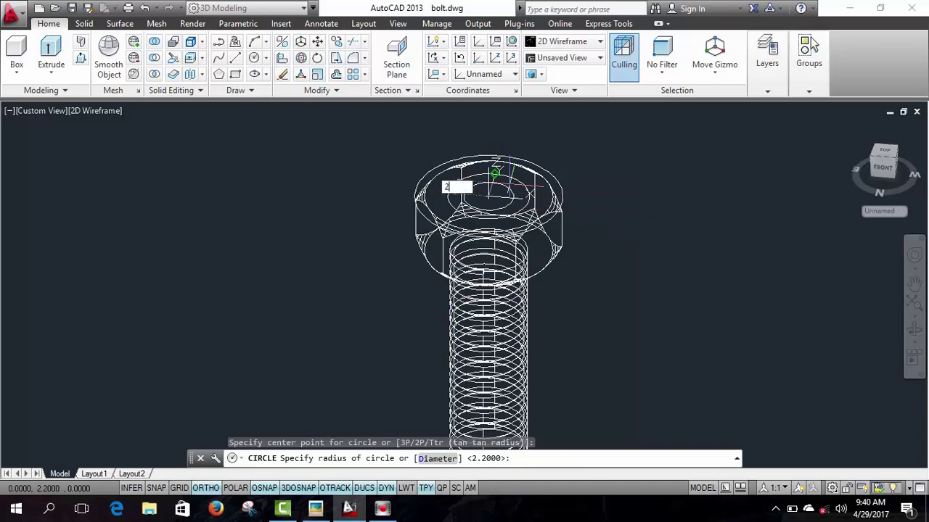
pyautogui.press('Return')
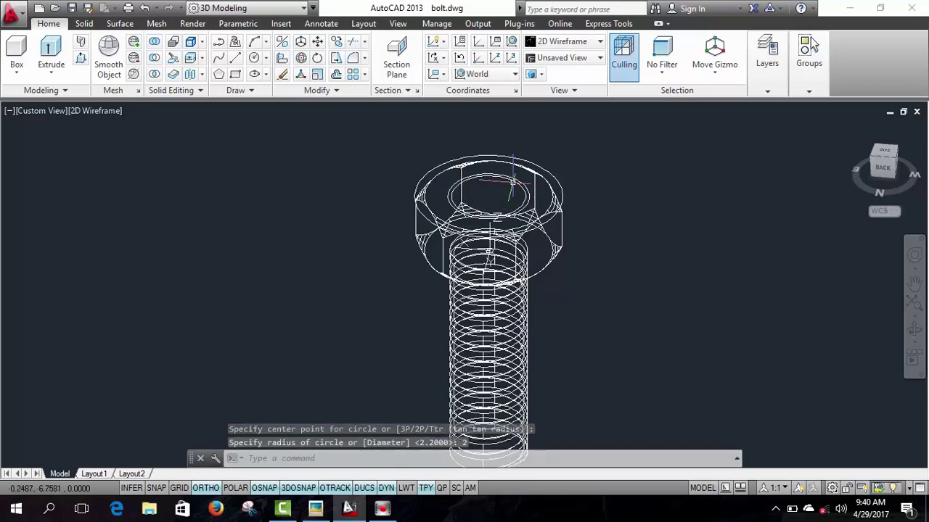
pyautogui.scroll(-3, 500, 180)
pyautogui.scroll(5, 486, 174)
# Grip-resize the top circles, stretching the inner centre circle to radius 1.6.
pyautogui.click(481, 170)
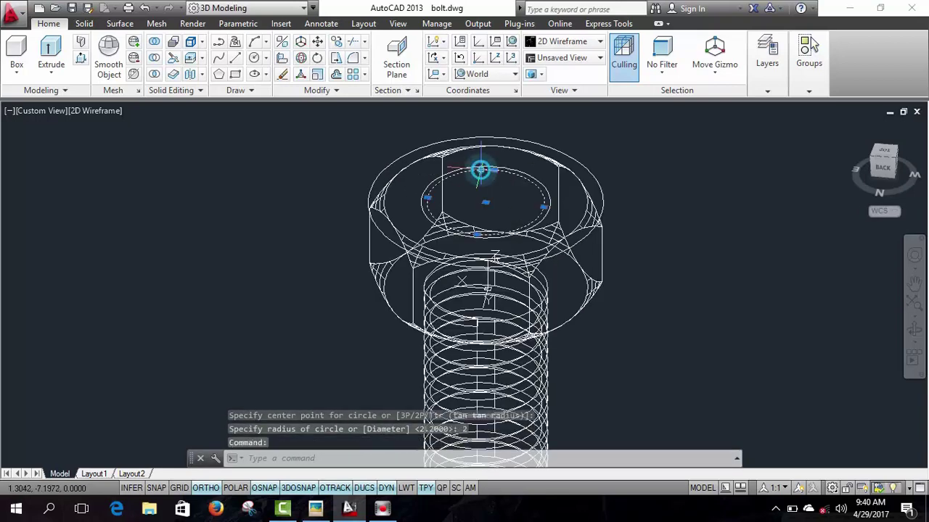
pyautogui.click(493, 170)
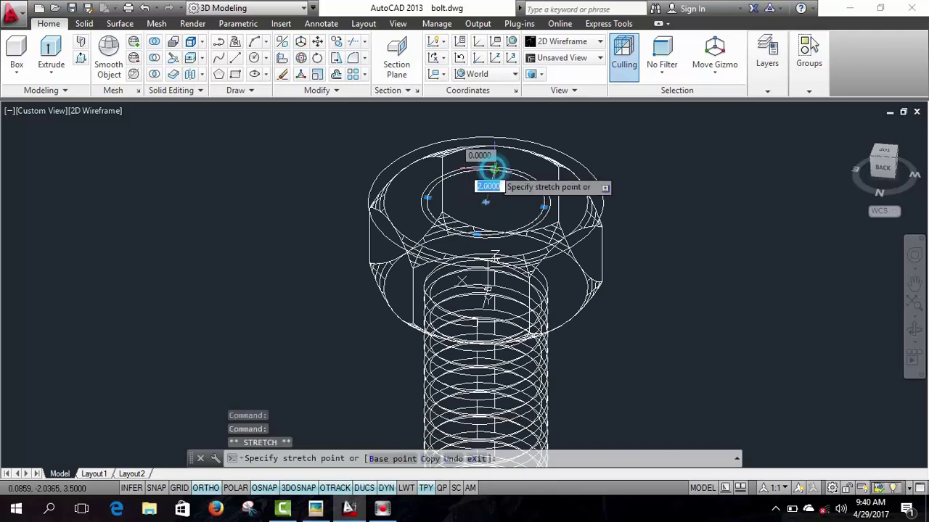
pyautogui.write('16')
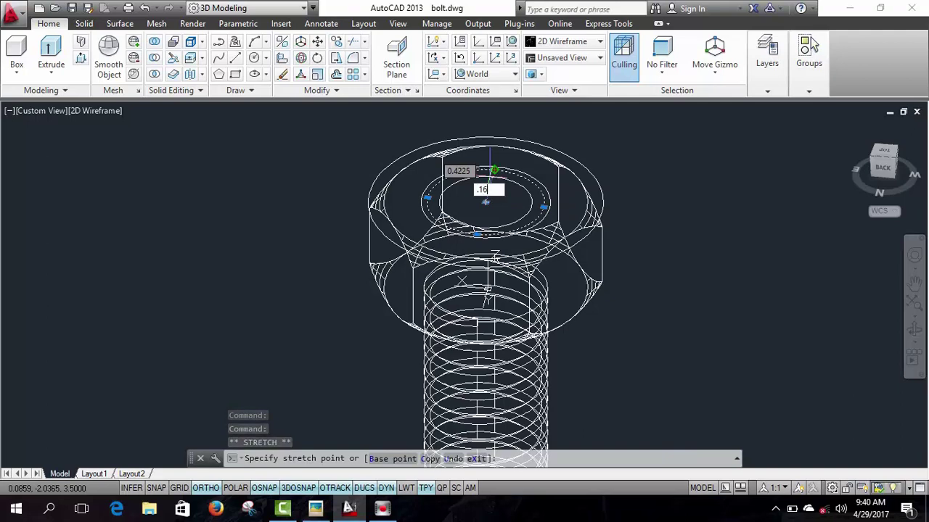
pyautogui.press('Return')
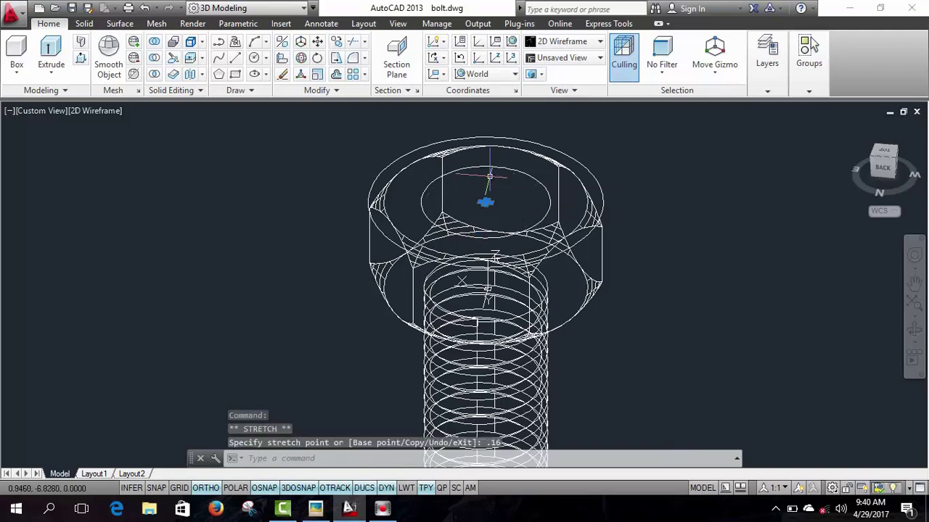
pyautogui.write('1')
pyautogui.press('Escape')
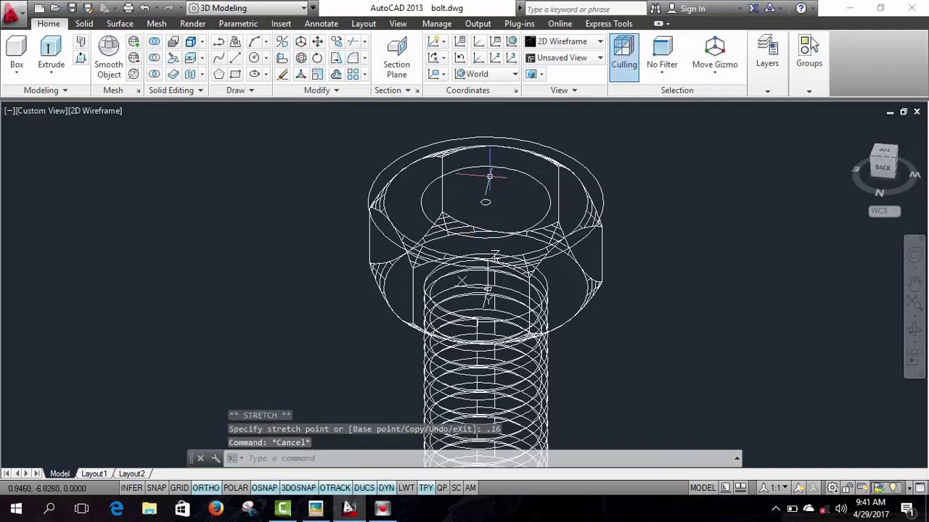
pyautogui.click(489, 202)
pyautogui.click(485, 202)
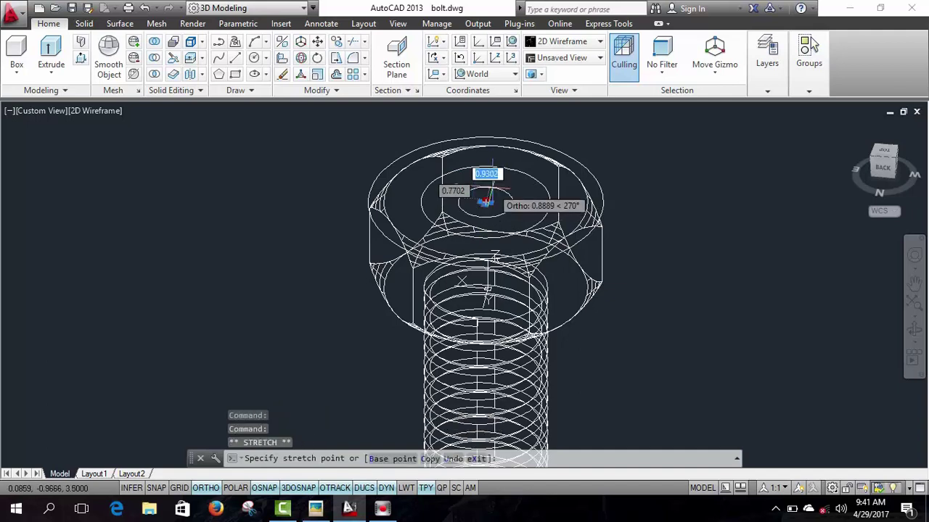
pyautogui.write('1.6')
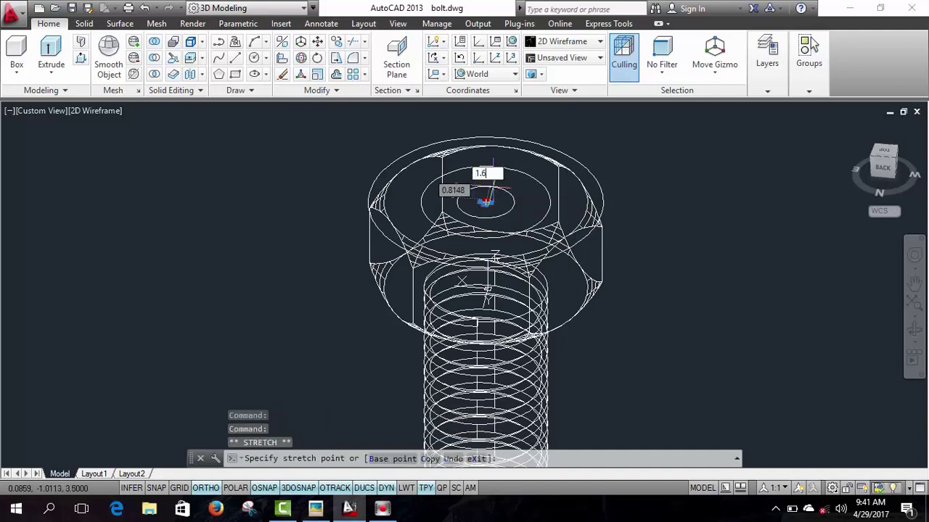
pyautogui.press('Return')
pyautogui.press('Escape')
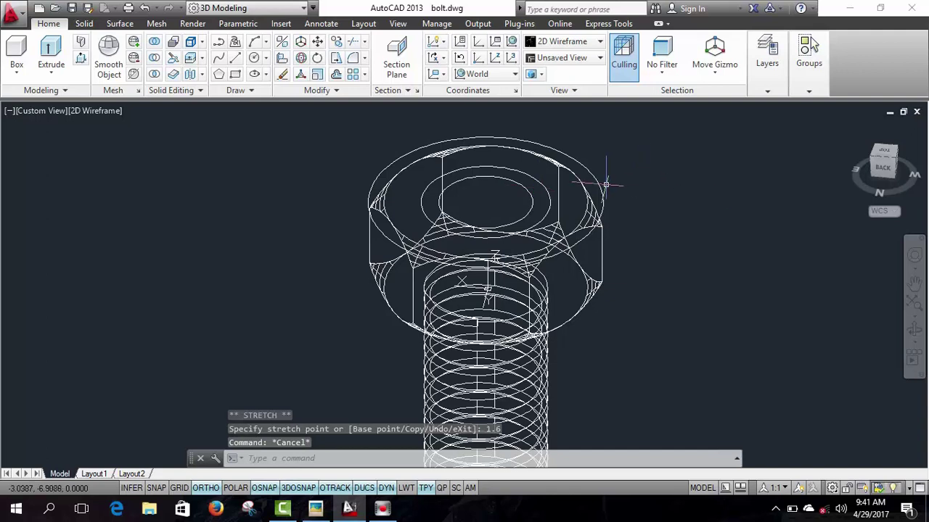
# Press-pull the ring between the two top circles up by 0.2.
pyautogui.click(79, 59)
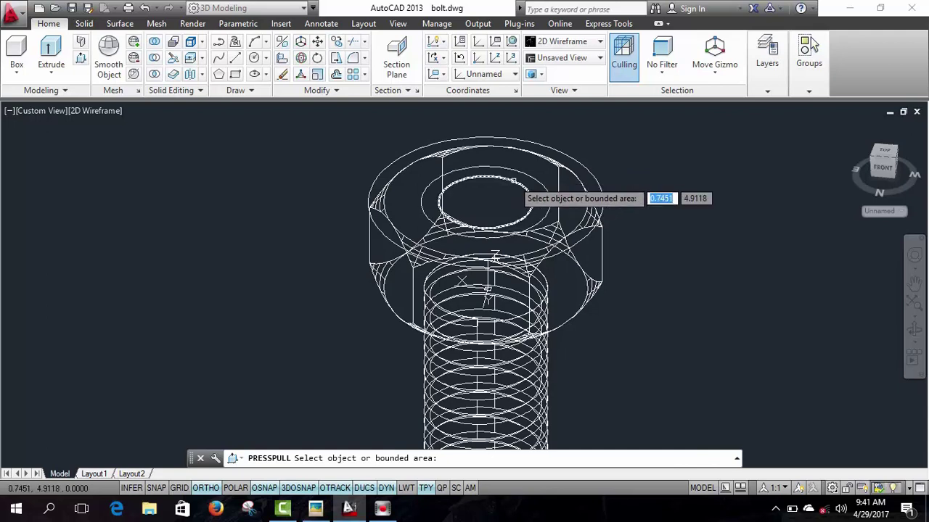
pyautogui.click(535, 197)
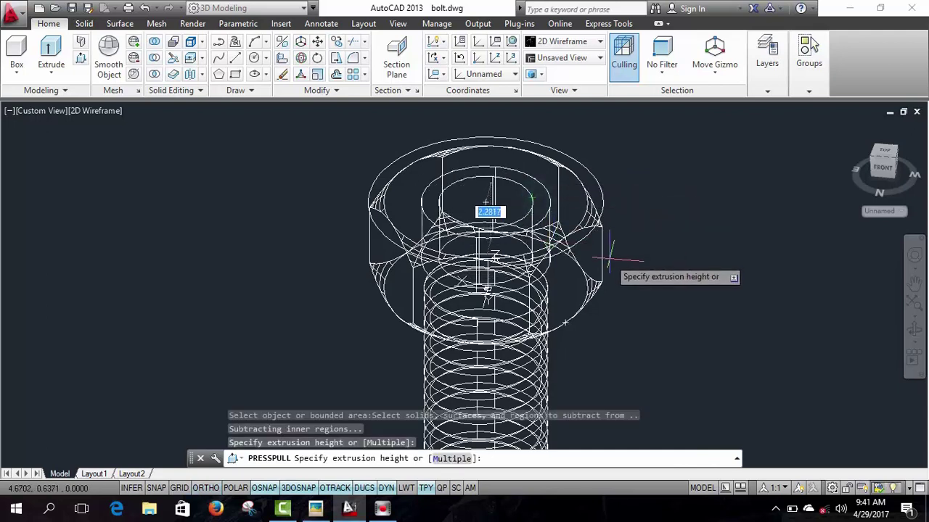
pyautogui.write('.2')
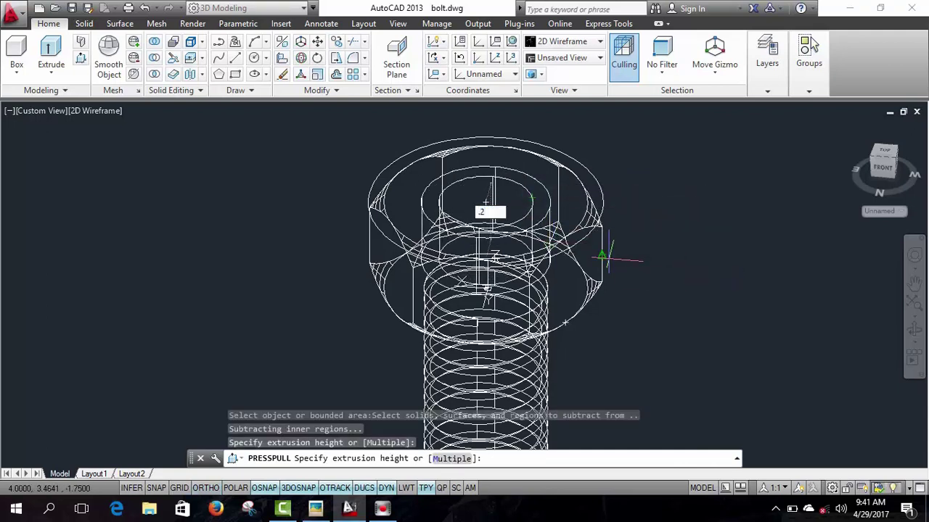
pyautogui.press('Return')
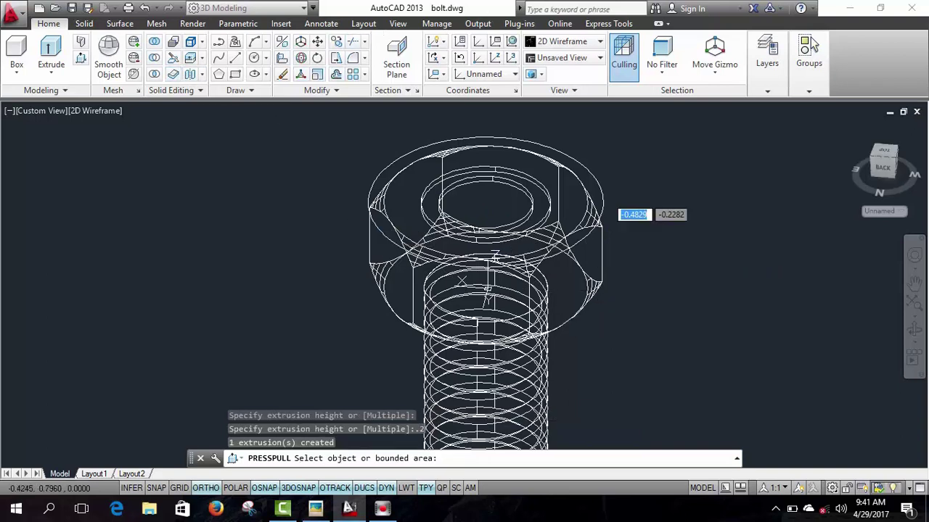
pyautogui.press('Escape')
# Erase the leftover outline on top of the hex head.
pyautogui.press('Return')
pyautogui.click(598, 189)
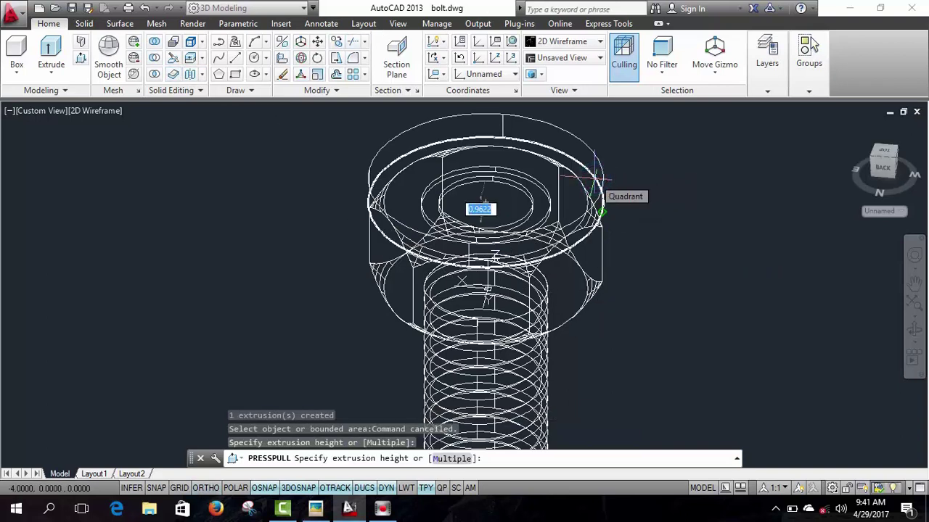
pyautogui.press('Escape')
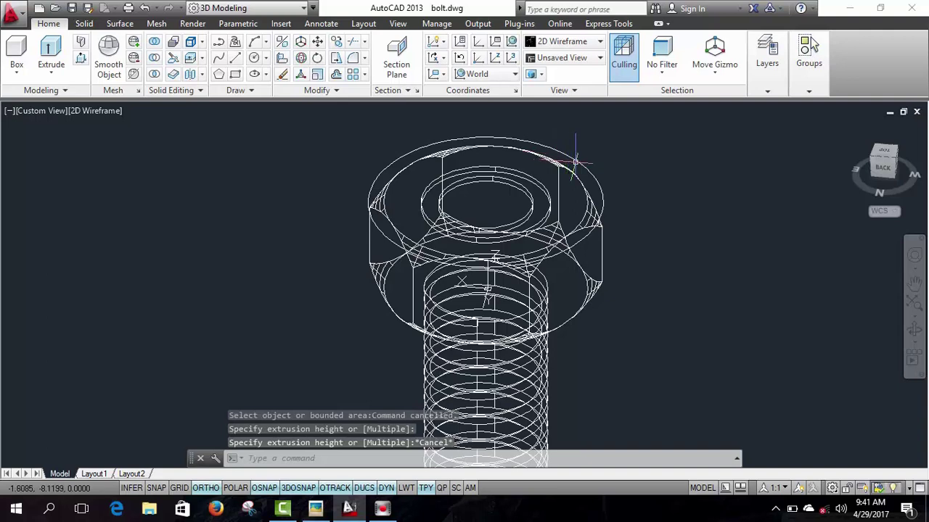
pyautogui.click(575, 161)
pyautogui.press('Delete')
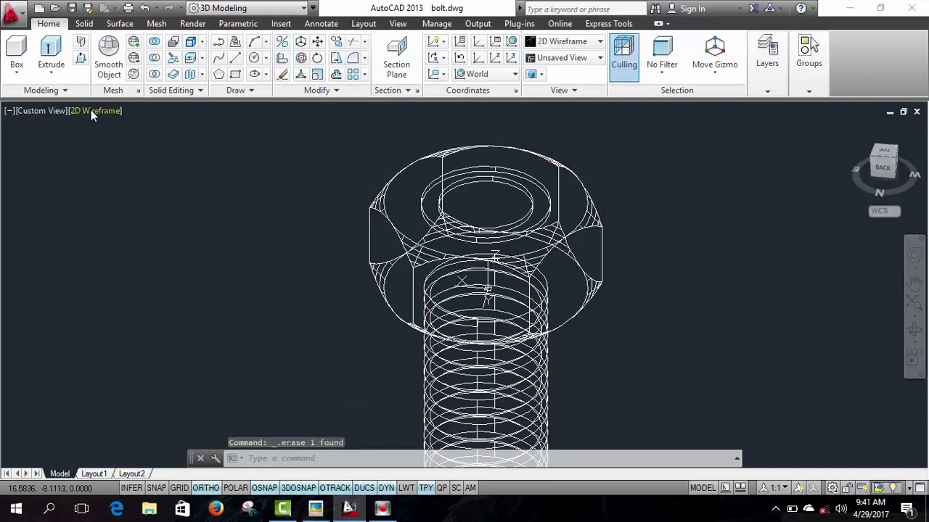
# Switch to Realistic style and orbit to view the bolt from above at an angle.
pyautogui.click(93, 111)
pyautogui.click(145, 190)
pyautogui.scroll(3, 585, 300)
pyautogui.scroll(-3, 585, 300)
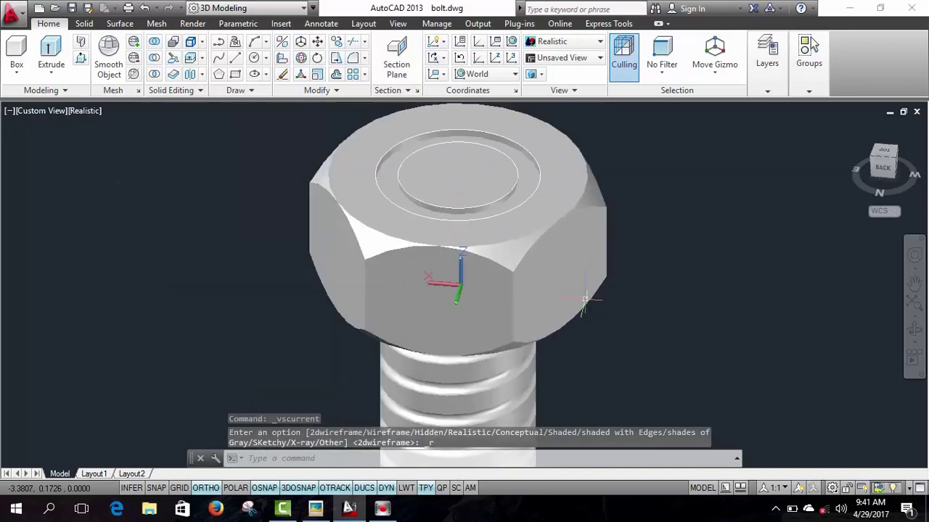
pyautogui.scroll(-2, 584, 299)
pyautogui.scroll(2, 596, 310)
pyautogui.scroll(-4, 576, 224)
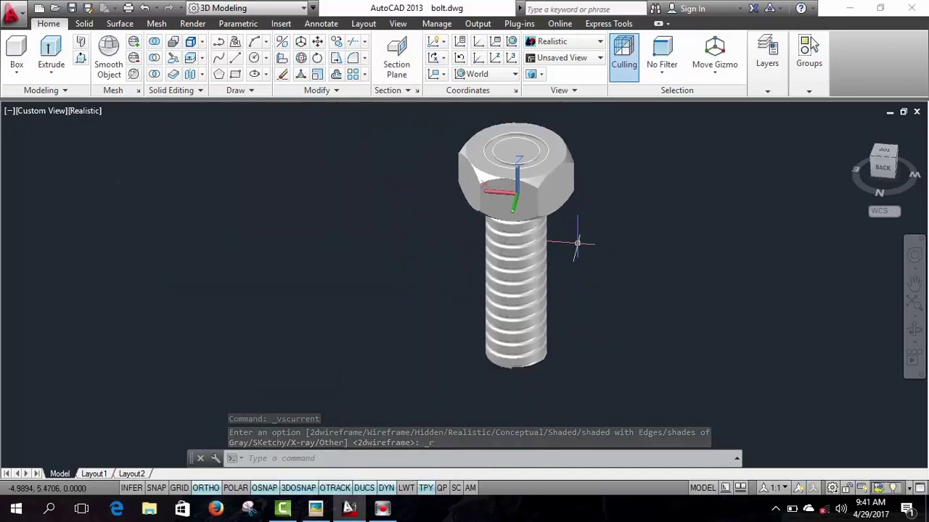
pyautogui.scroll(1, 564, 275)
pyautogui.click(914, 330)
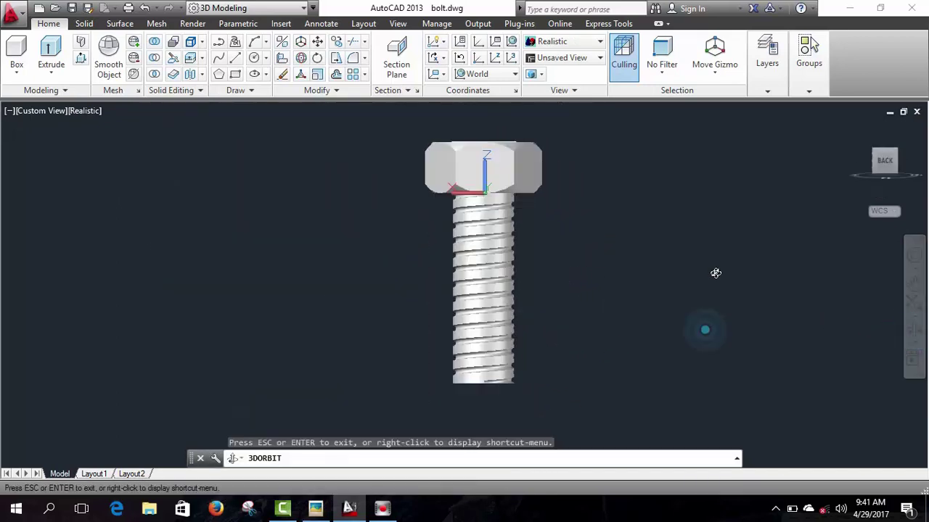
pyautogui.moveTo(704, 327)
pyautogui.mouseDown()
pyautogui.moveTo(554, 290)
pyautogui.moveTo(498, 325)
pyautogui.moveTo(688, 346)
pyautogui.moveTo(669, 349)
pyautogui.mouseUp()
pyautogui.press('Escape')
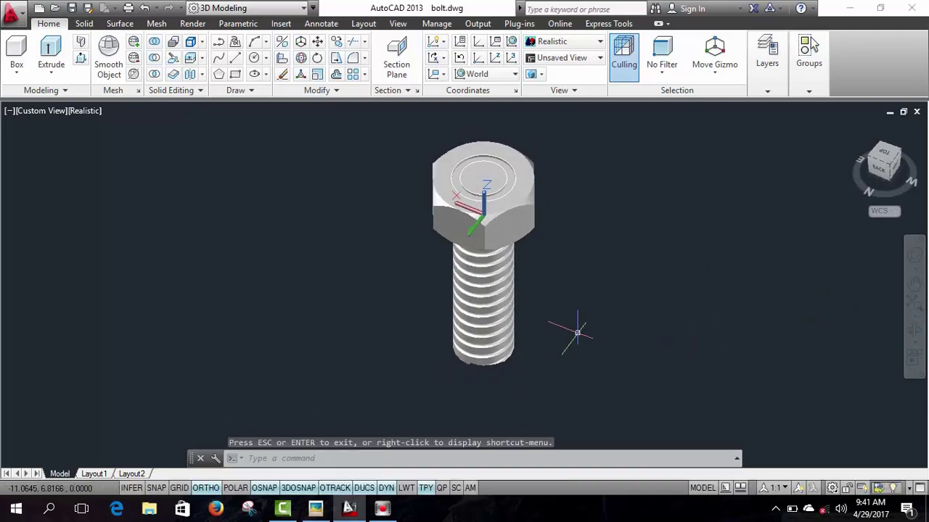